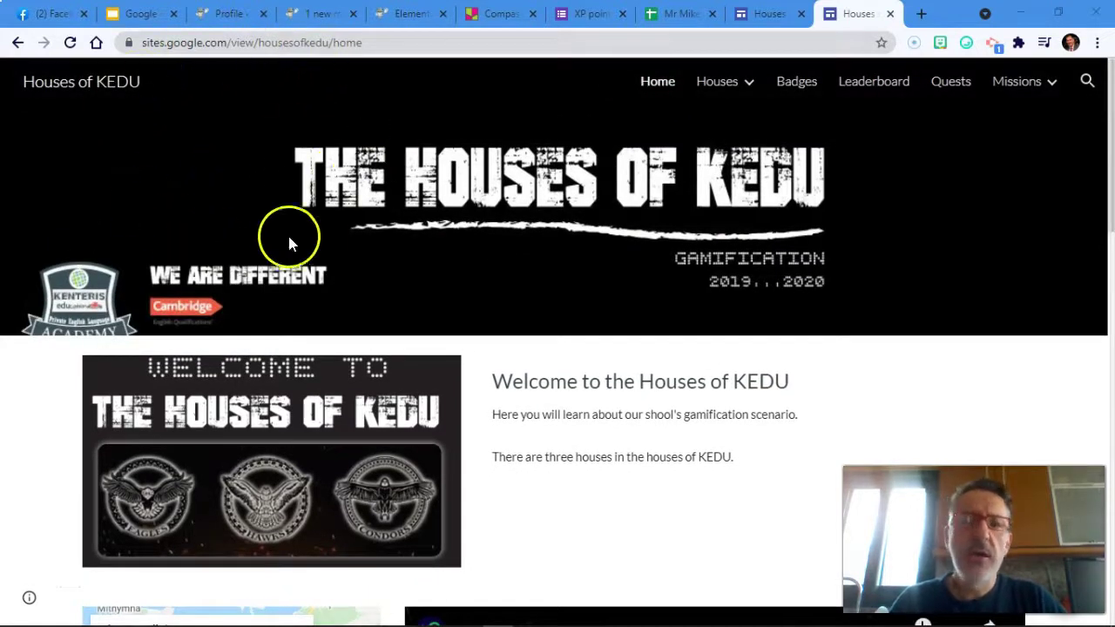
# Step: Look through the published Houses of KEDU home page, from the welcome section past the map and scenario video
pyautogui.scroll(-3, 689, 356)
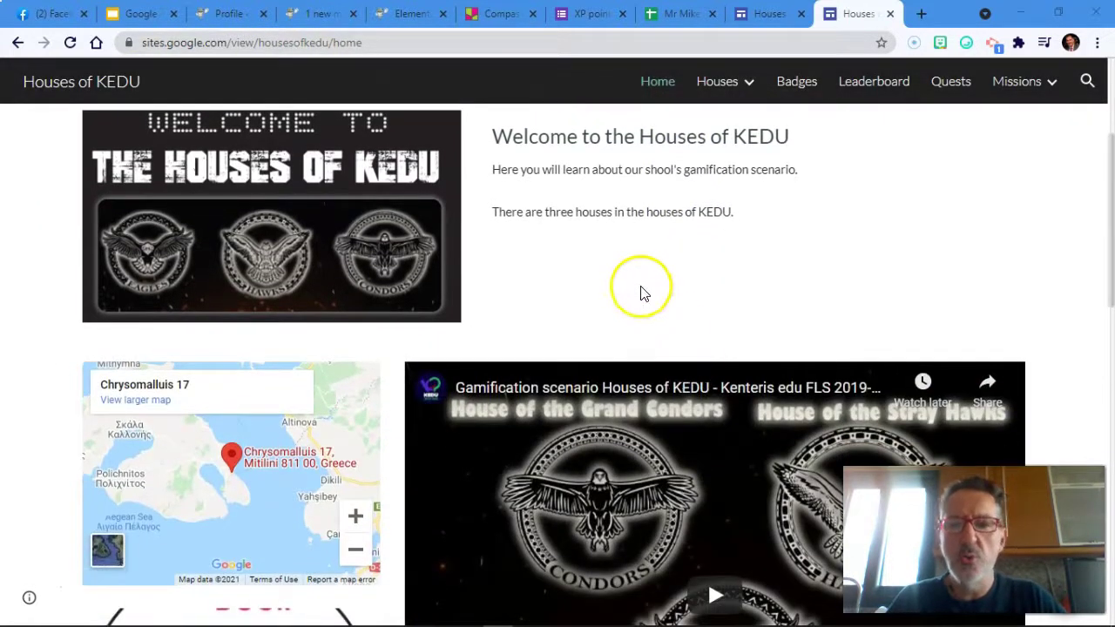
pyautogui.scroll(-4, 633, 262)
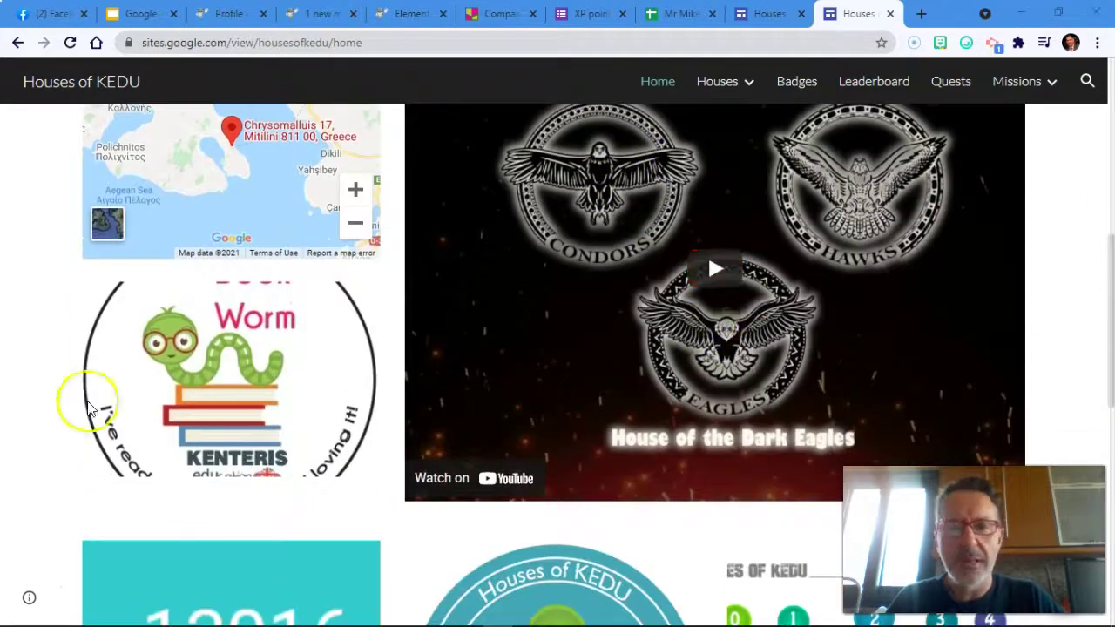
pyautogui.scroll(-2, 317, 457)
pyautogui.scroll(-3, 317, 453)
pyautogui.scroll(5, 311, 443)
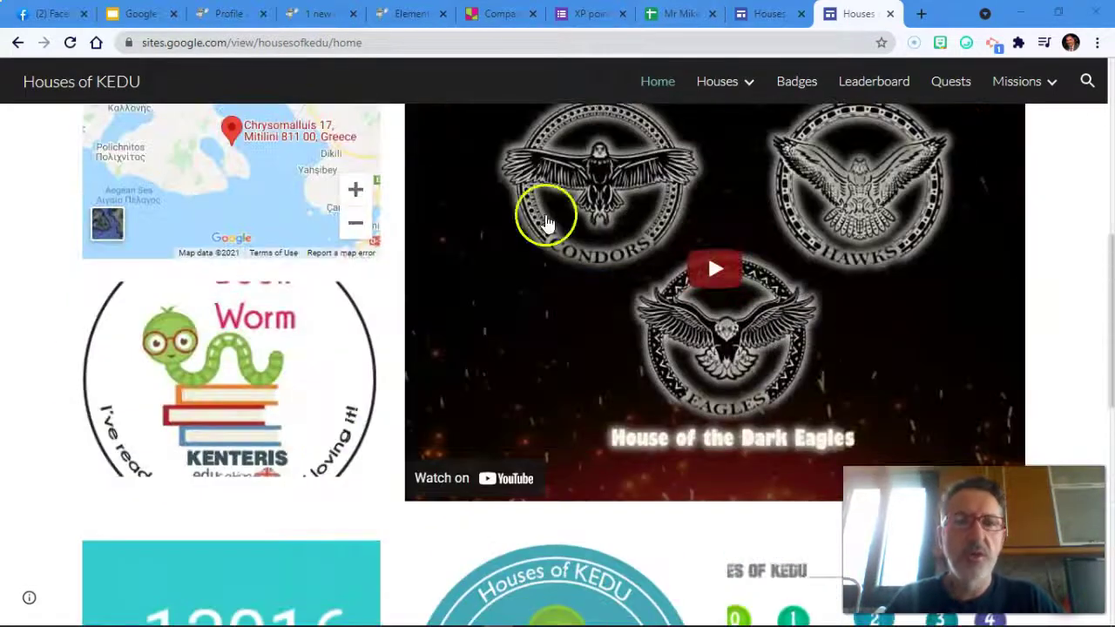
pyautogui.scroll(6, 619, 258)
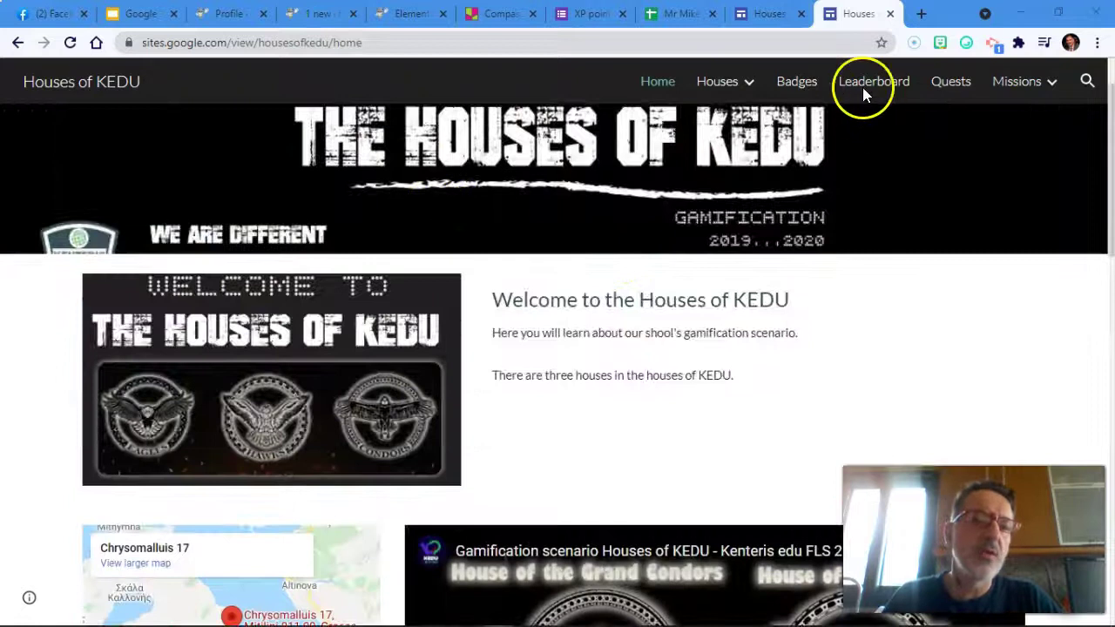
# Step: Open the published site's Badges page and look through the badge showcase
pyautogui.click(794, 79)
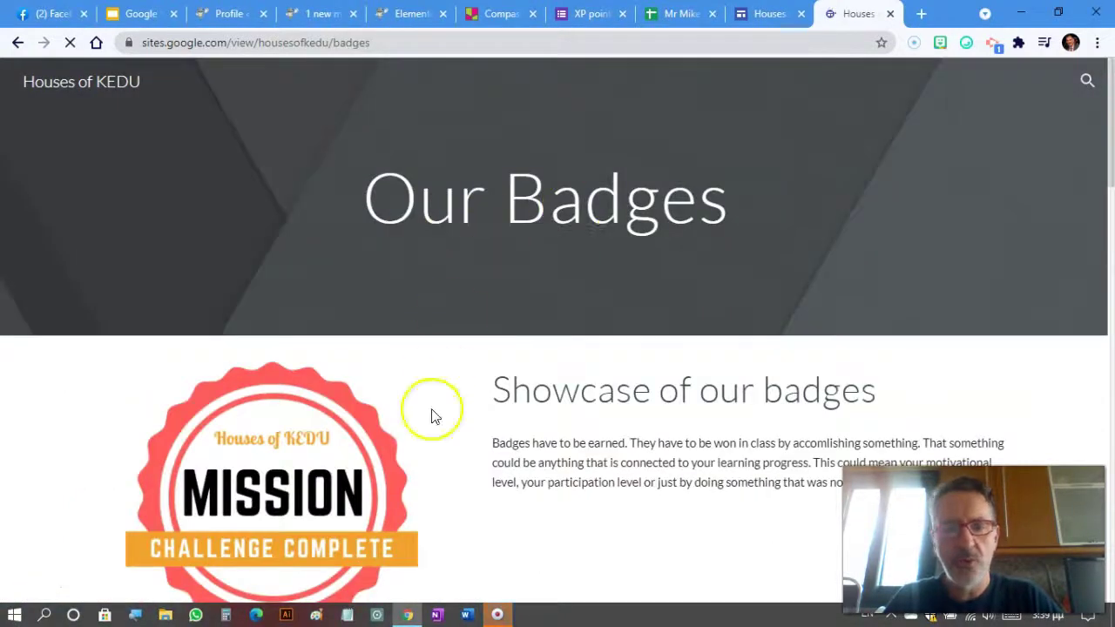
pyautogui.scroll(-3, 293, 415)
pyautogui.scroll(-4, 294, 415)
pyautogui.scroll(4, 249, 460)
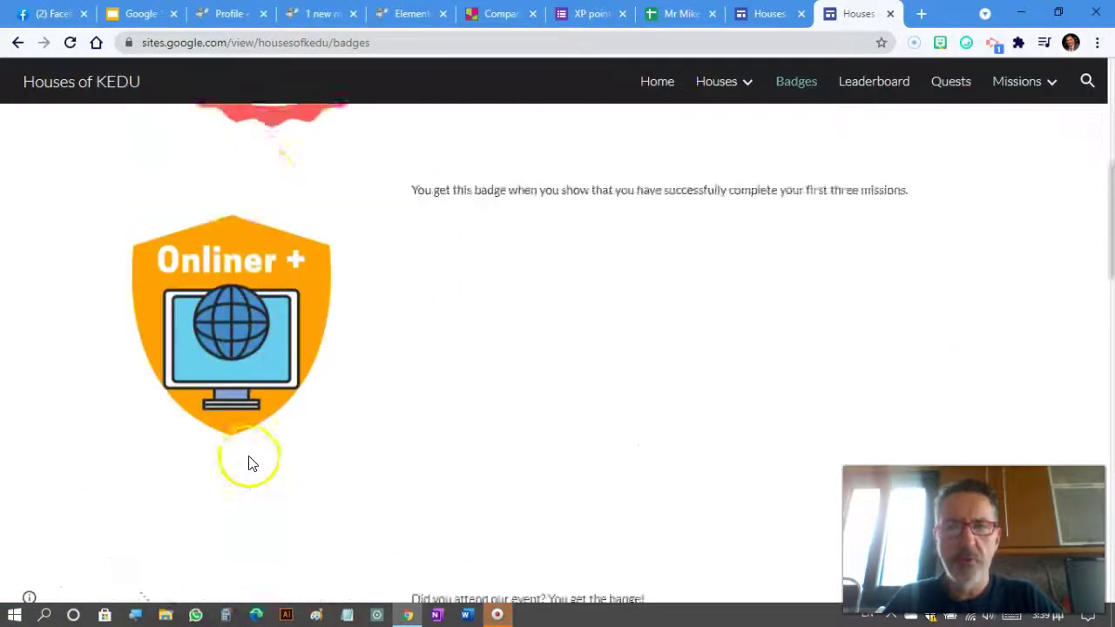
# Step: Open the Leaderboard page, examine the embedded student points table, and reveal the subpages under Missions
pyautogui.click(878, 84)
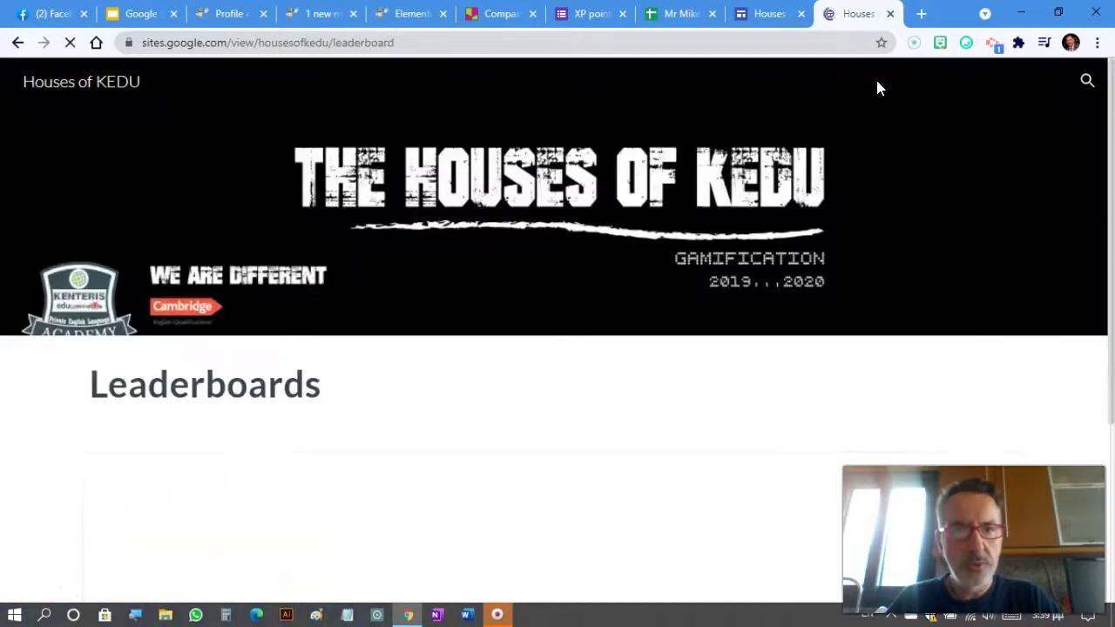
pyautogui.scroll(-2, 554, 214)
pyautogui.click(555, 213)
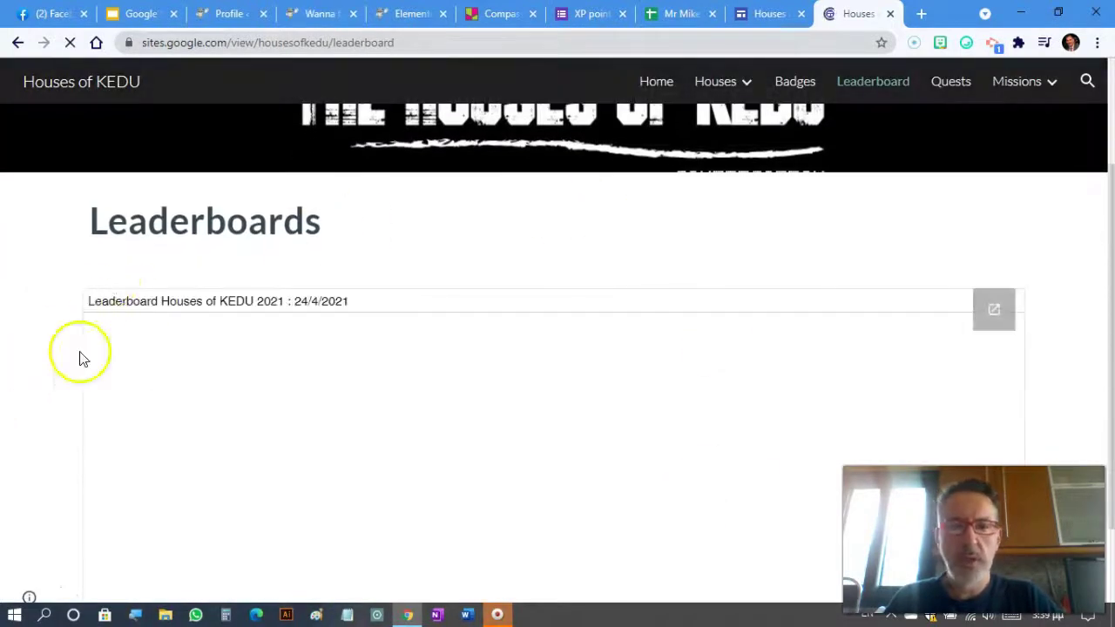
pyautogui.scroll(-2, 35, 264)
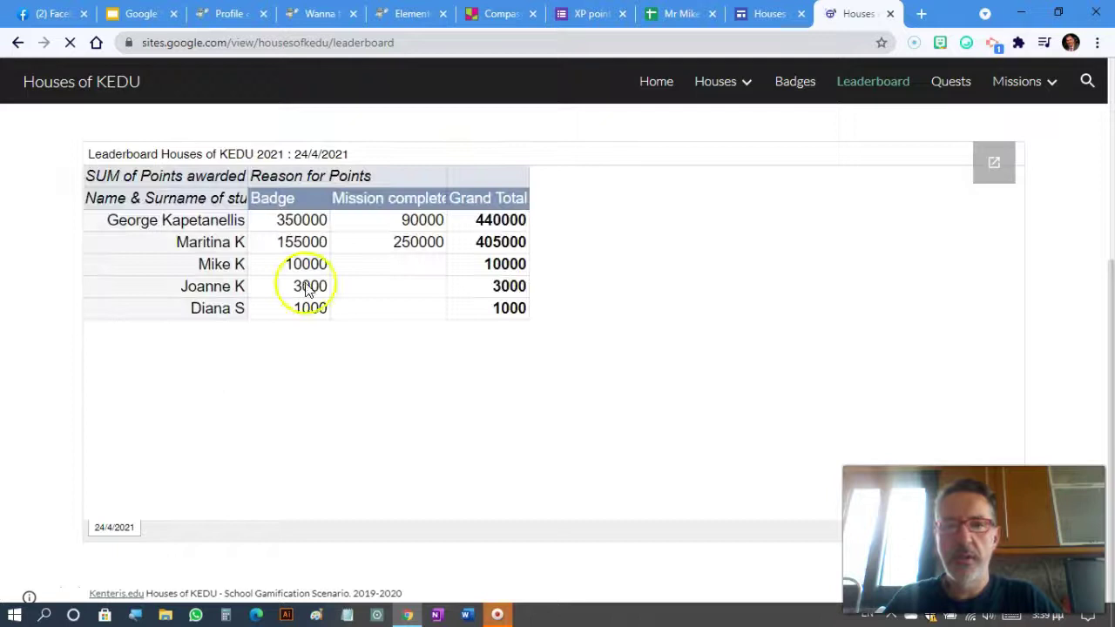
pyautogui.scroll(4, 342, 324)
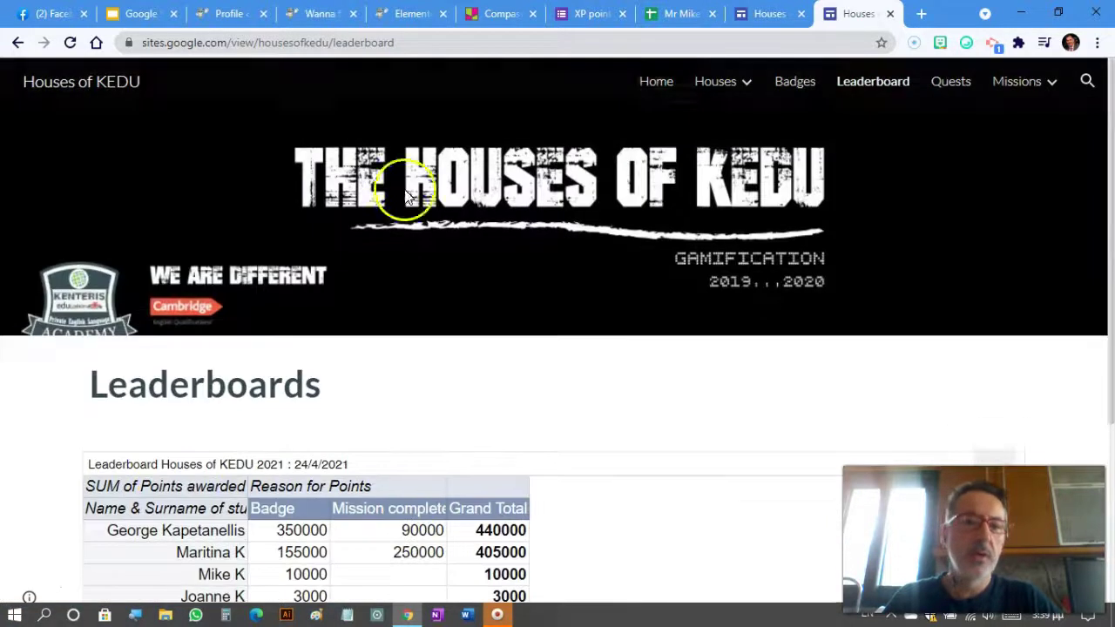
pyautogui.moveTo(1006, 83)
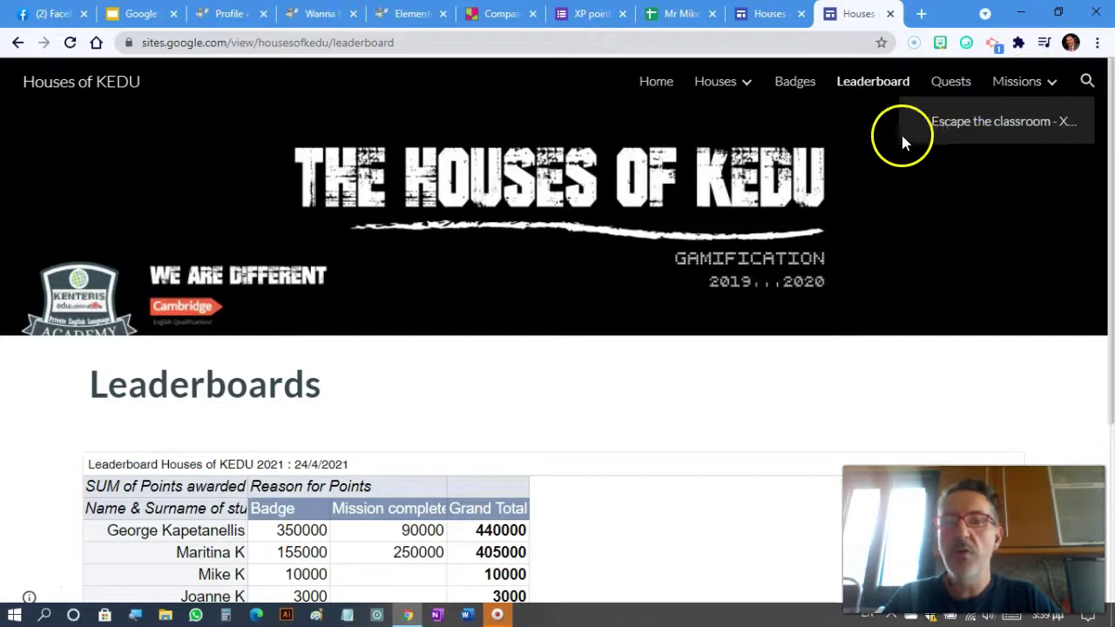
# Step: Switch to the Houses of KEDU site editor and check the image insertion options and header controls
pyautogui.hotkey('ctrl', 'shift', 'Tab')
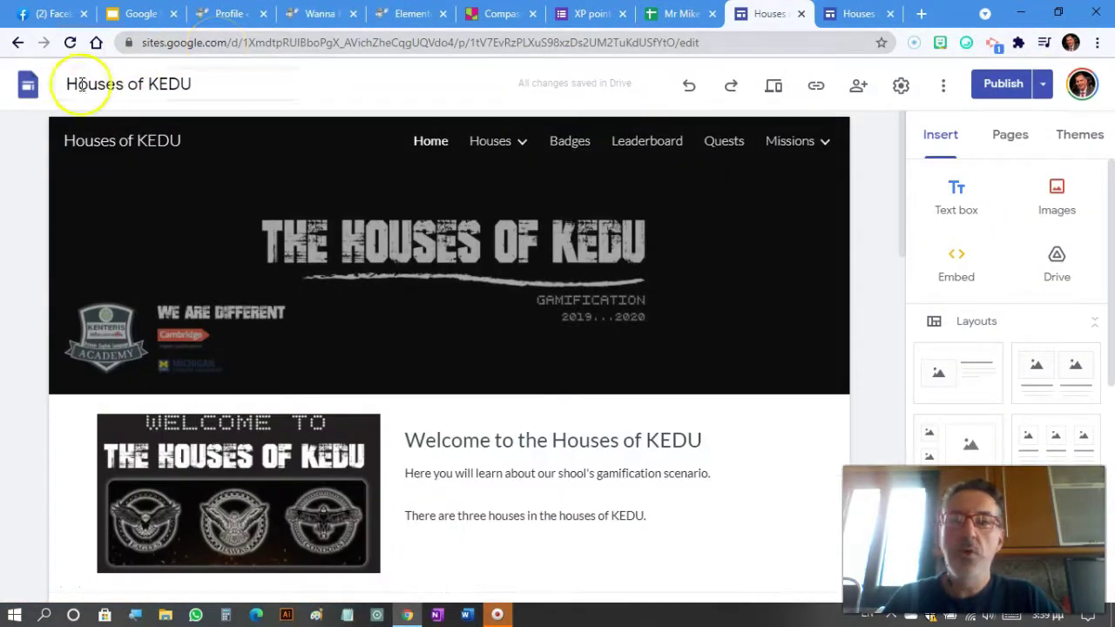
pyautogui.moveTo(110, 293)
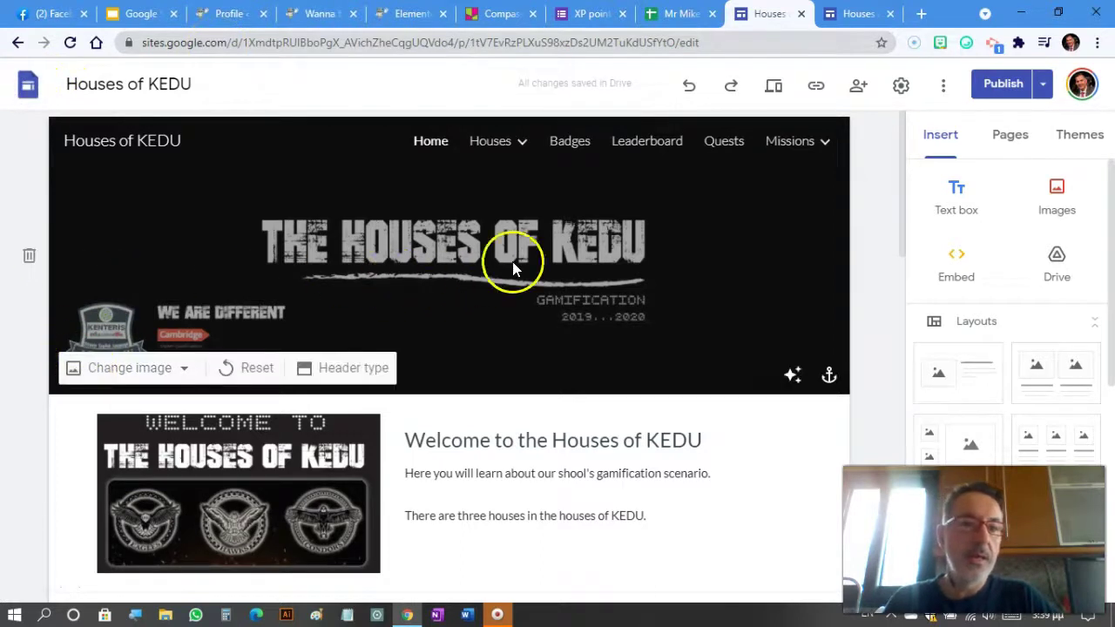
pyautogui.click(1011, 136)
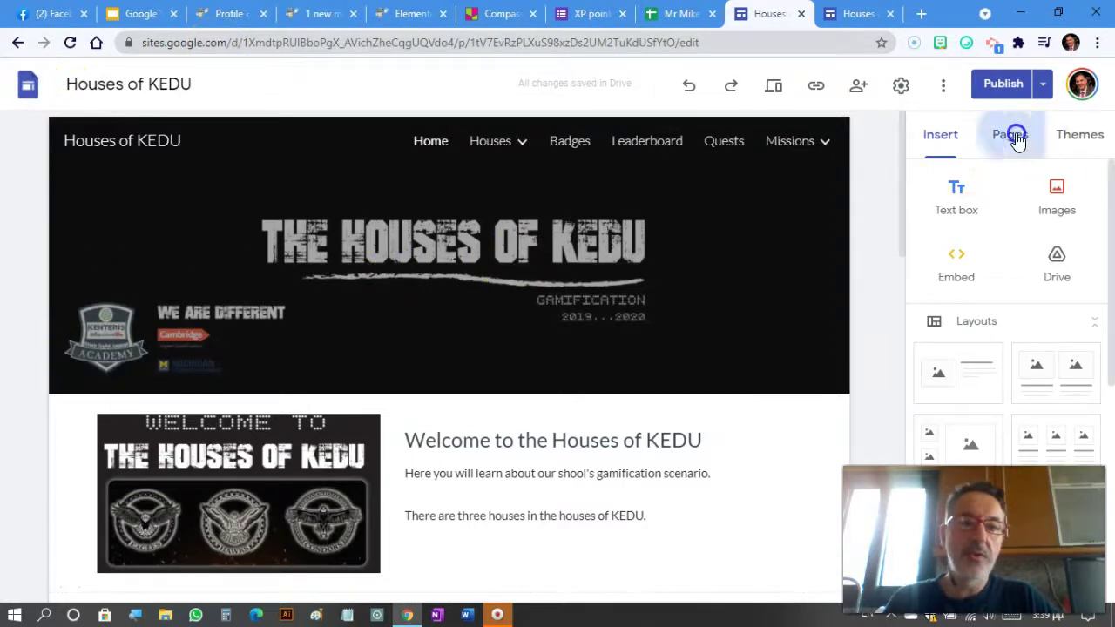
pyautogui.click(946, 138)
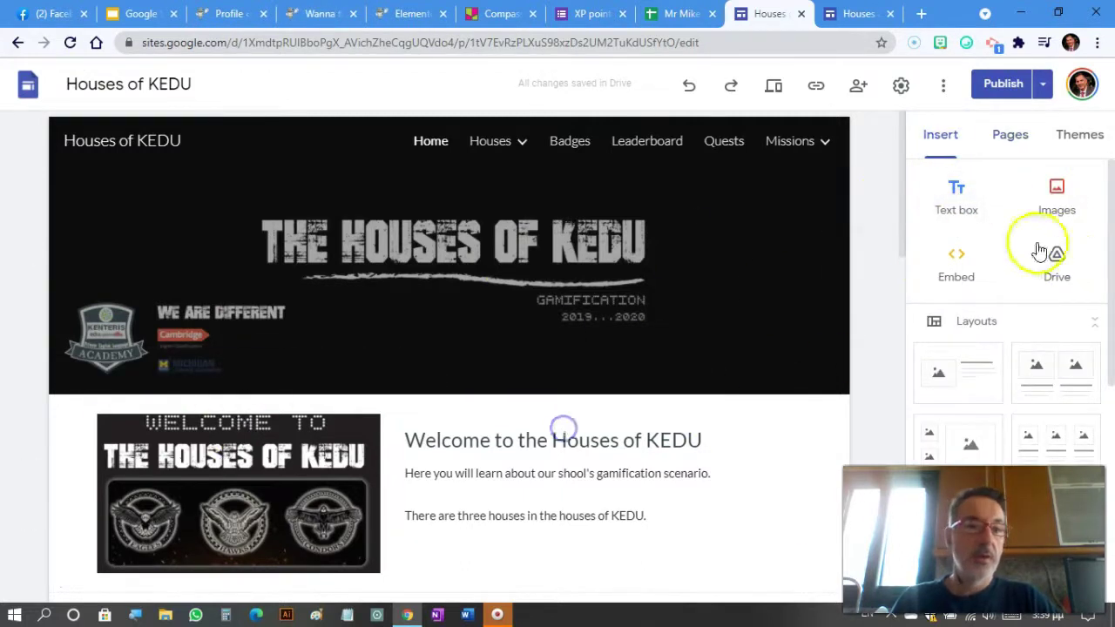
pyautogui.click(1057, 178)
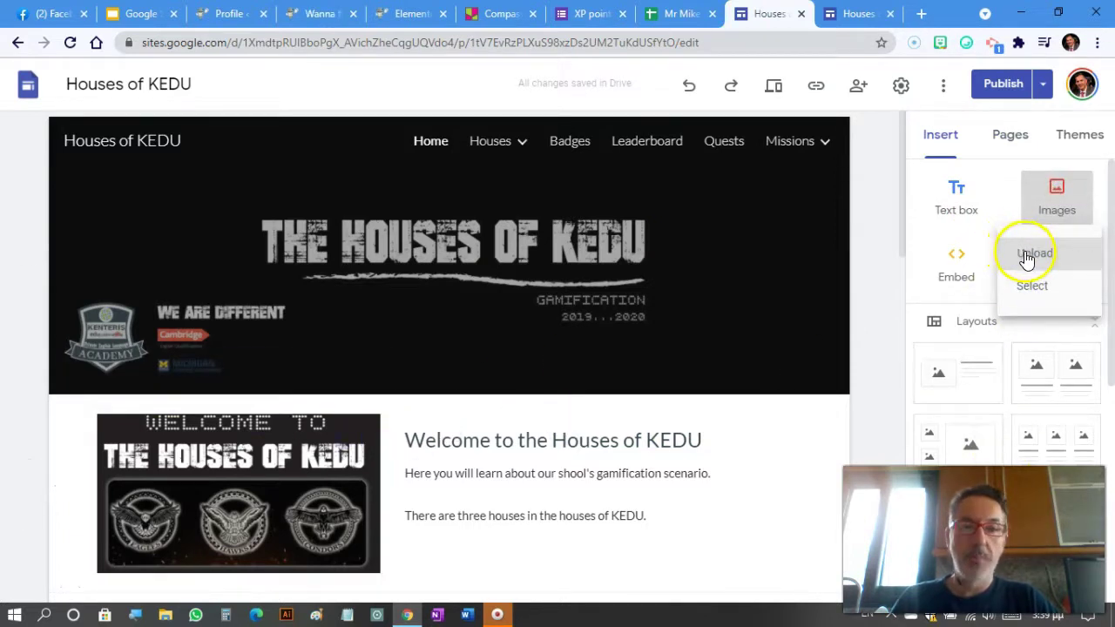
pyautogui.click(859, 263)
pyautogui.moveTo(224, 373)
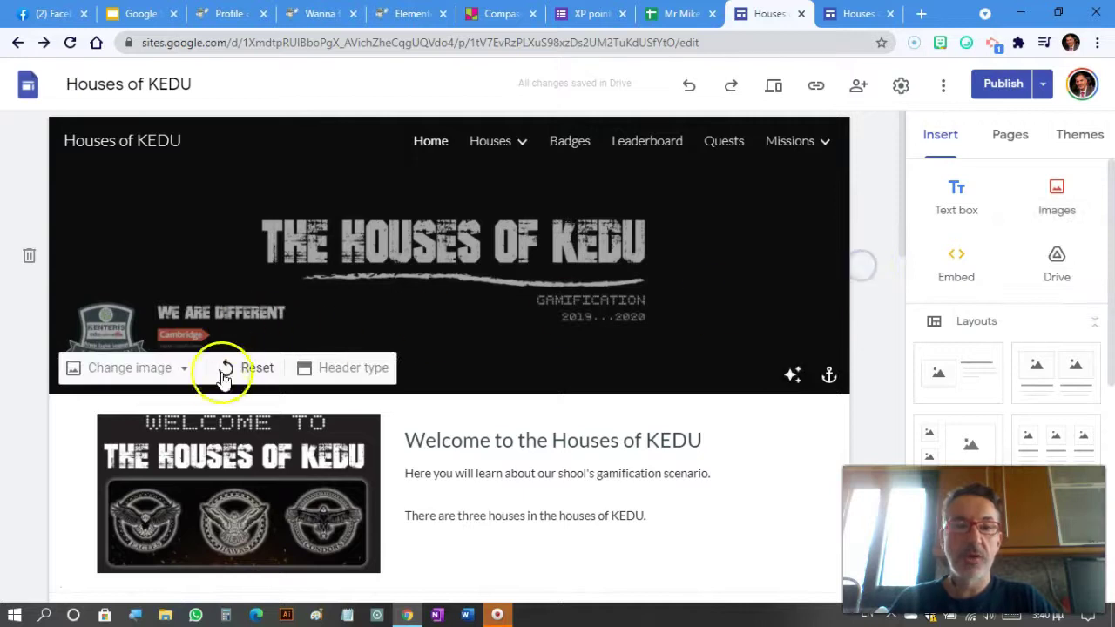
# Step: Examine the insertable content elements in the site editor and display the site's list of pages
pyautogui.scroll(-4, 219, 384)
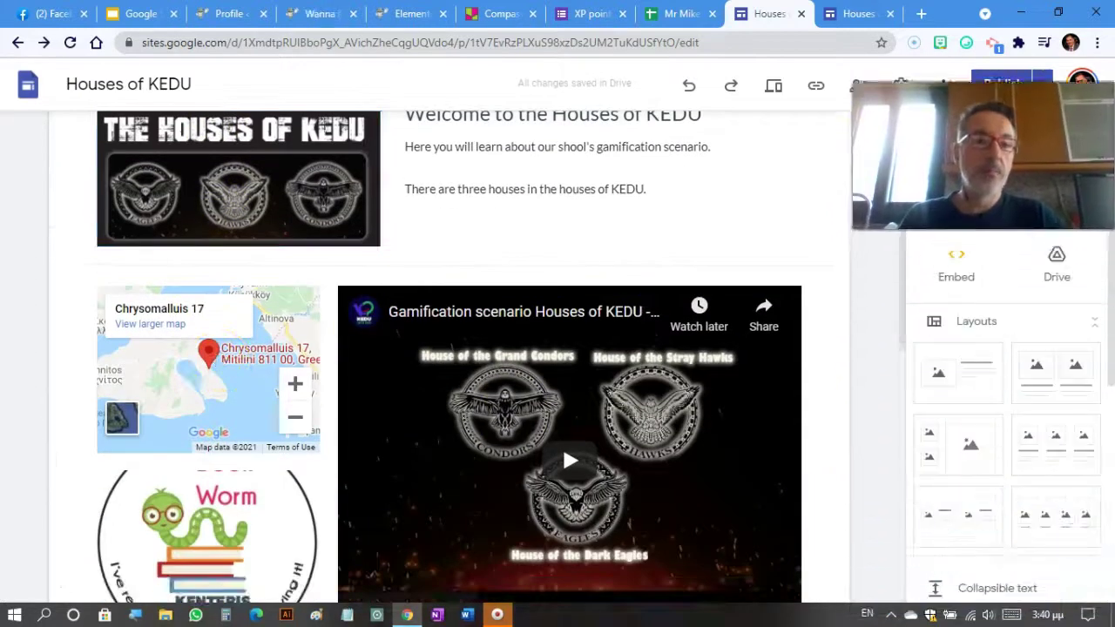
pyautogui.scroll(-5, 965, 511)
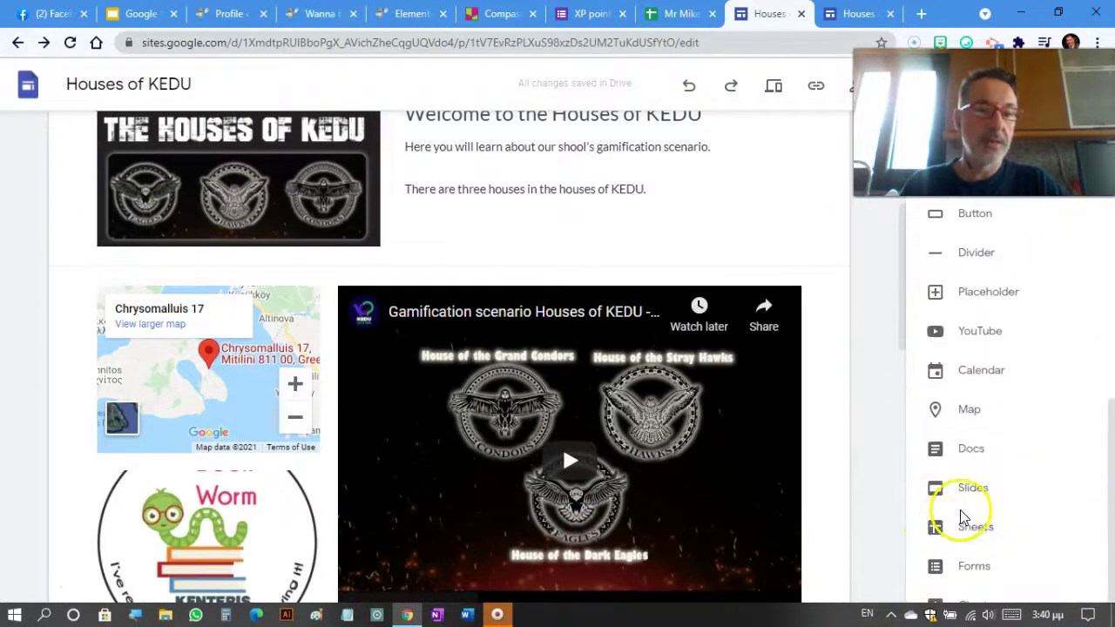
pyautogui.scroll(4, 675, 303)
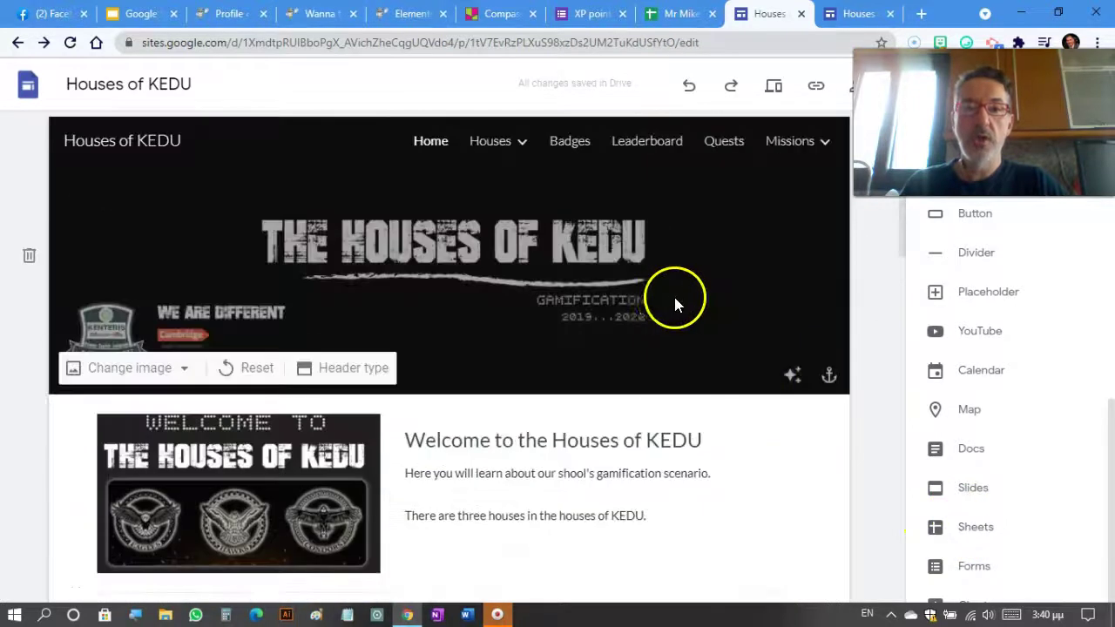
pyautogui.click(1016, 135)
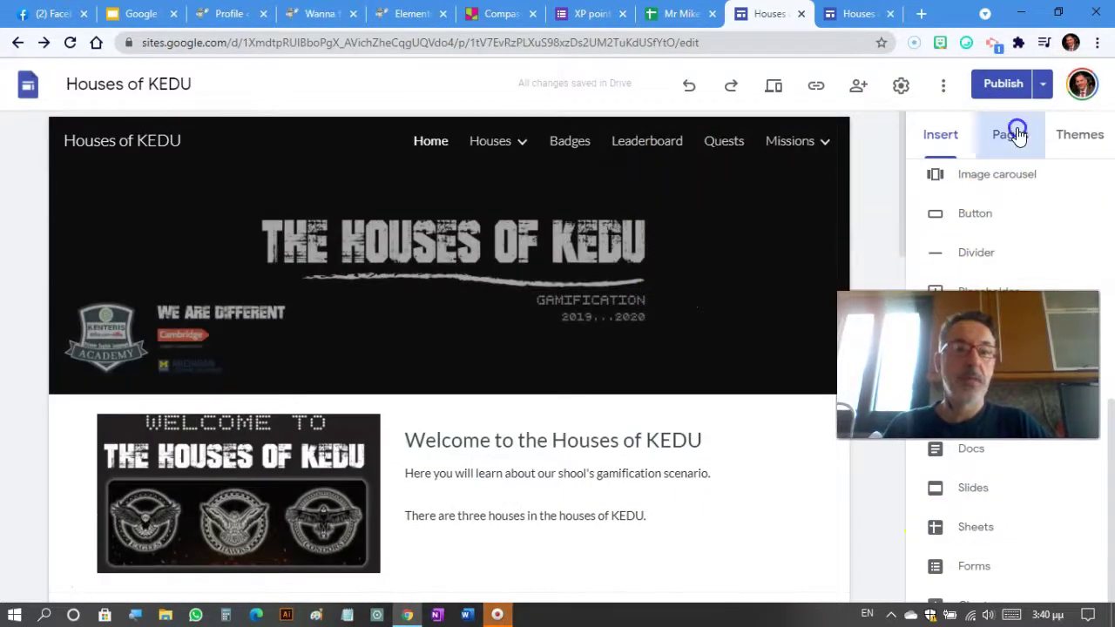
pyautogui.moveTo(1011, 575)
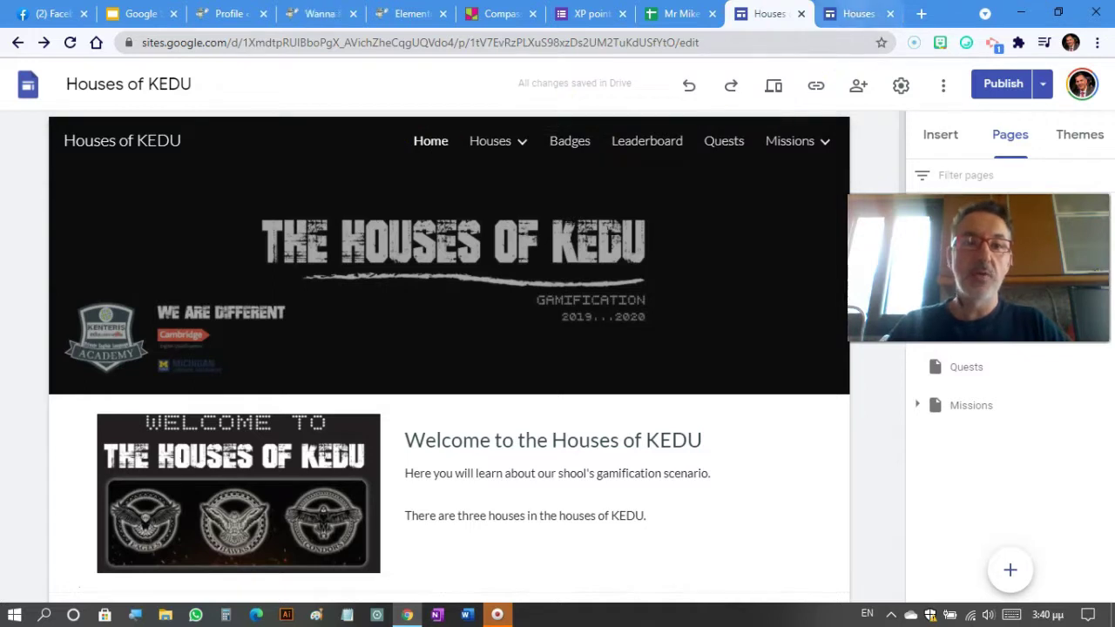
# Step: Return to the published site's browser tab and load sites.google.com there
pyautogui.click(858, 13)
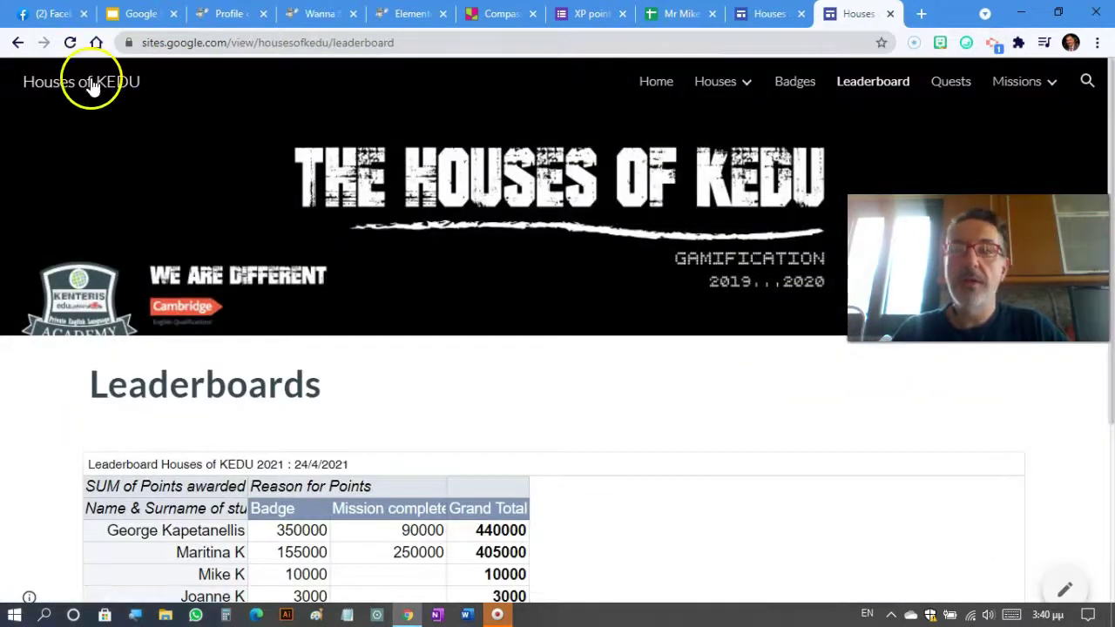
pyautogui.click(224, 44)
pyautogui.write('sites.google.com')
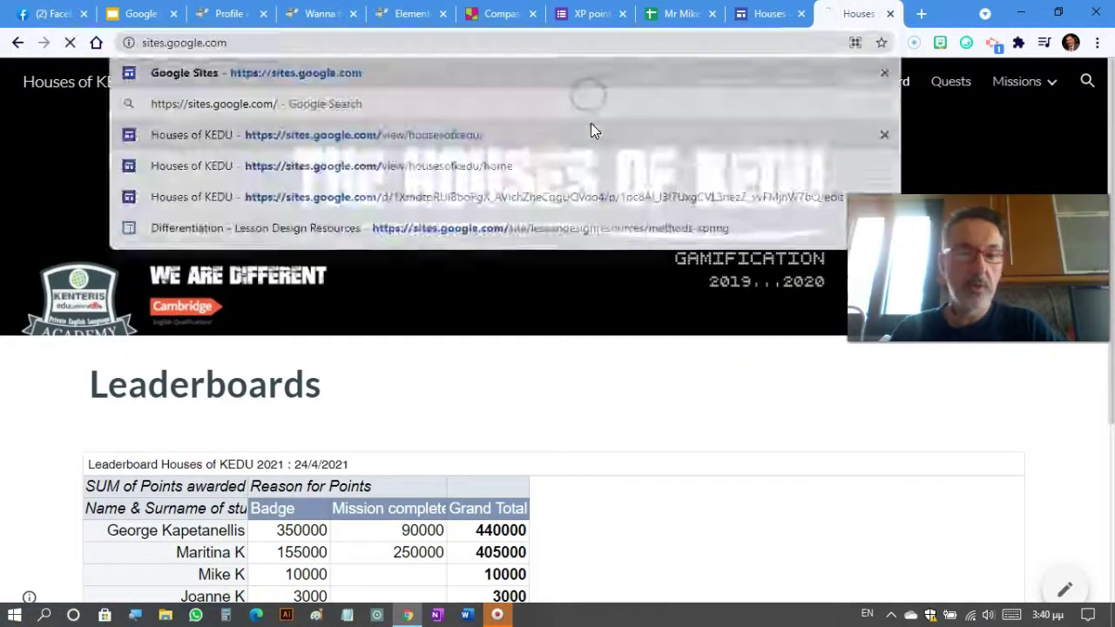
pyautogui.press('Return')
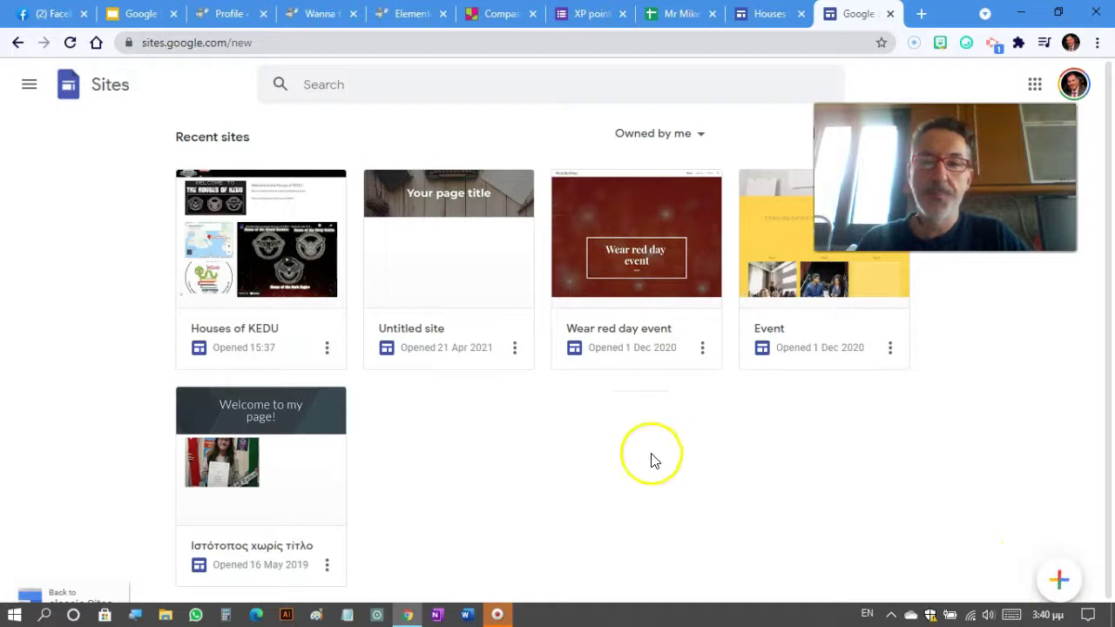
# Step: Open the Google Sites template gallery and look through the Work and Small business templates
pyautogui.moveTo(1058, 586)
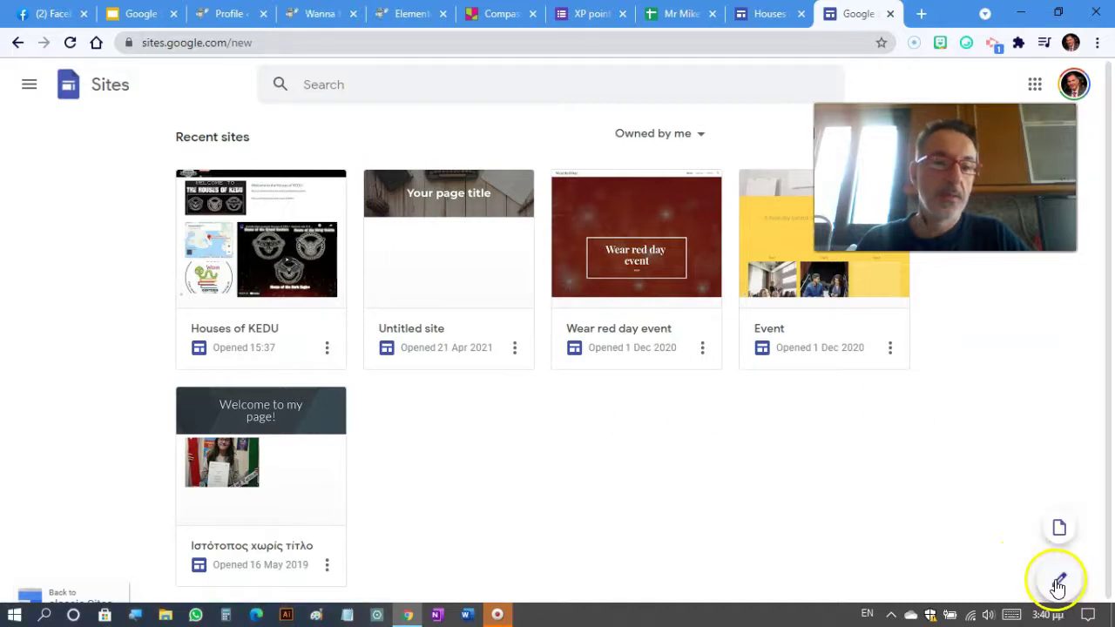
pyautogui.click(1059, 529)
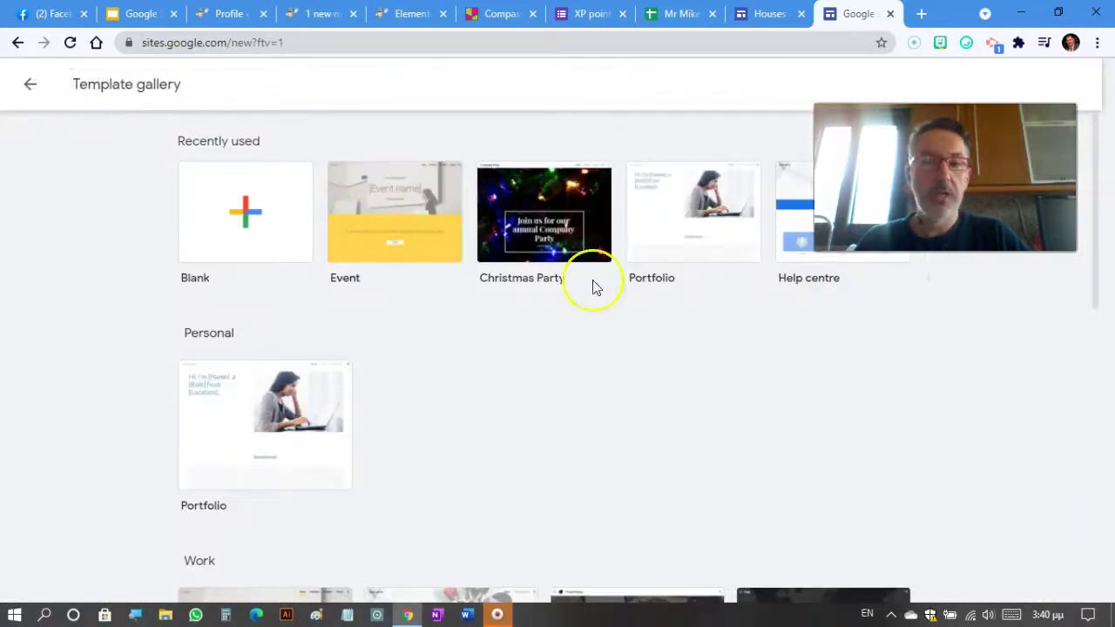
pyautogui.scroll(-4, 224, 400)
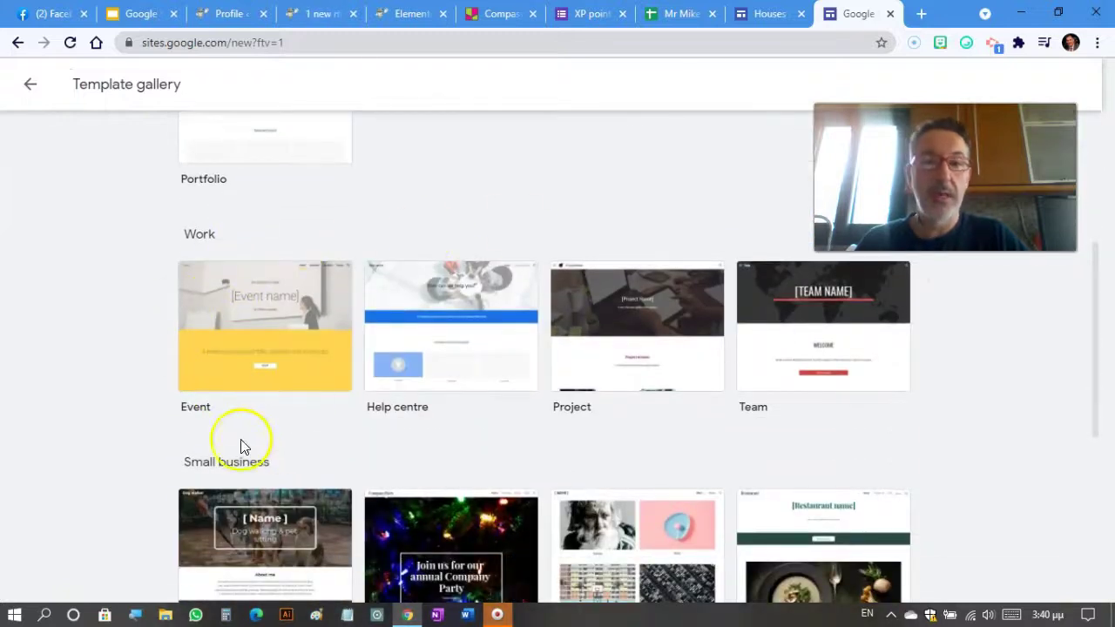
pyautogui.scroll(-3, 242, 446)
pyautogui.scroll(3, 485, 294)
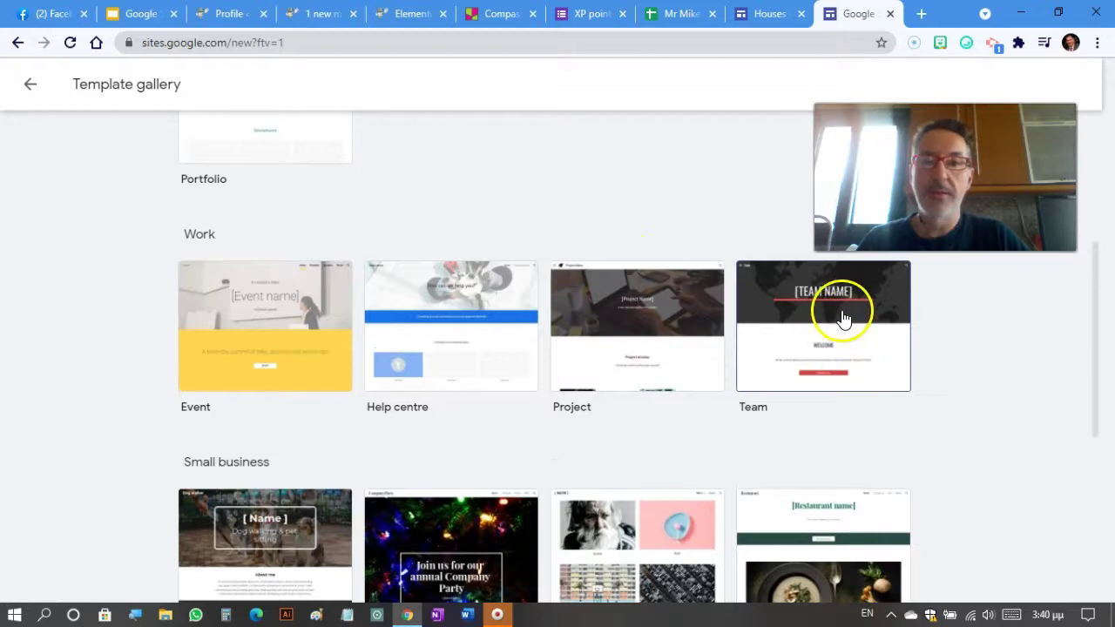
# Step: Switch to the XP points collector spreadsheet in Google Sheets and look over the team columns on the Teams sheet
pyautogui.click(675, 14)
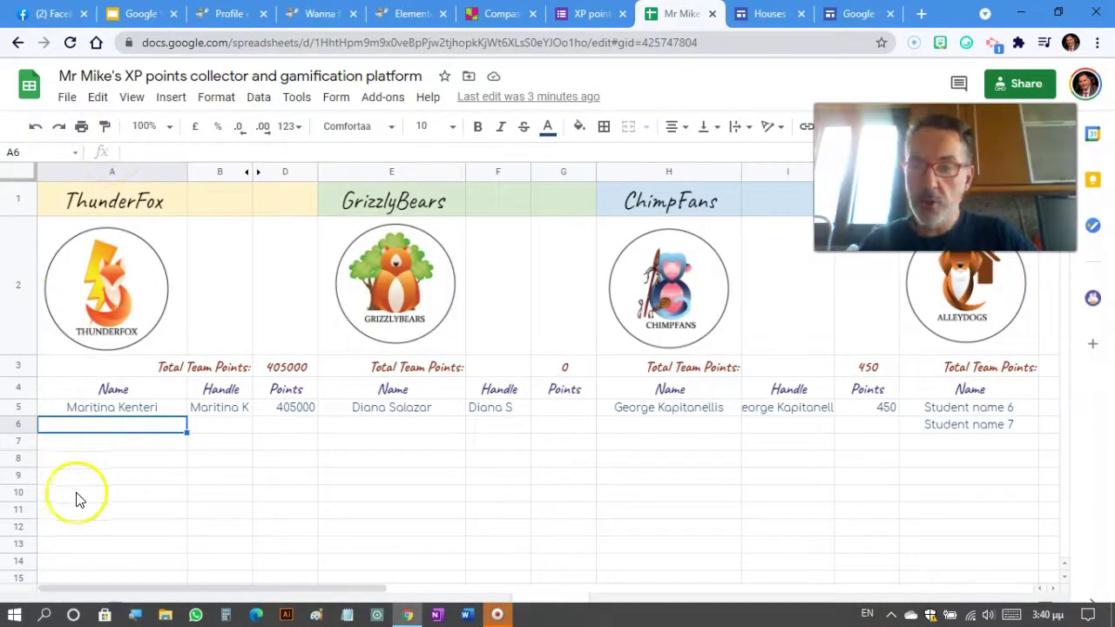
pyautogui.click(169, 497)
pyautogui.click(332, 462)
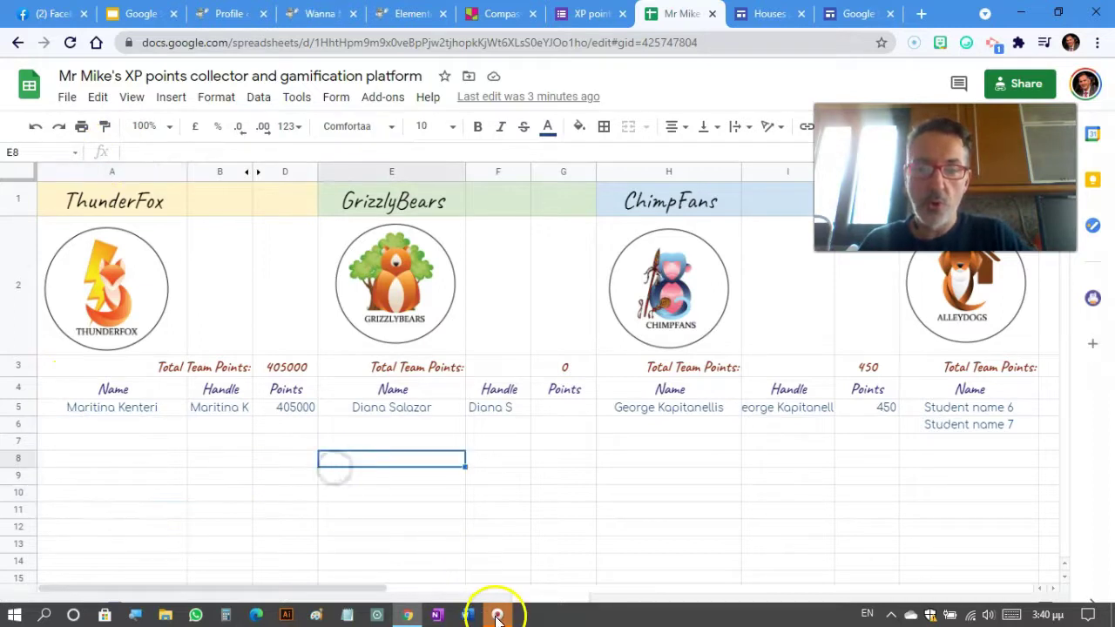
pyautogui.click(566, 463)
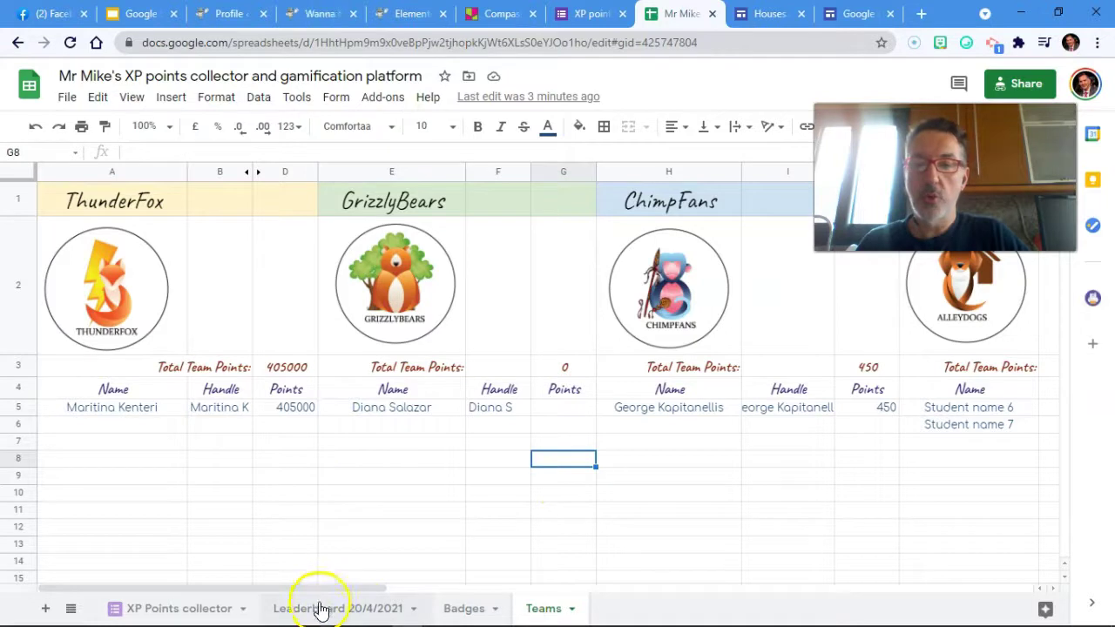
# Step: View the spreadsheet's Leaderboard 20/4/2021 and Badges sheets, and return to Teams to select the first ThunderFox student's name
pyautogui.click(462, 610)
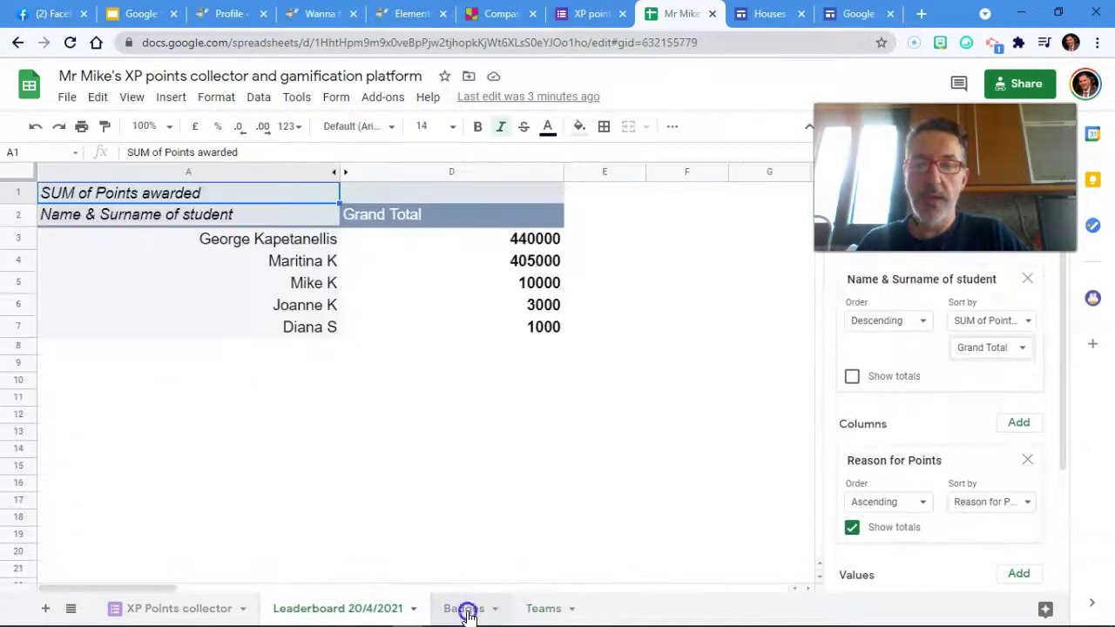
pyautogui.click(533, 610)
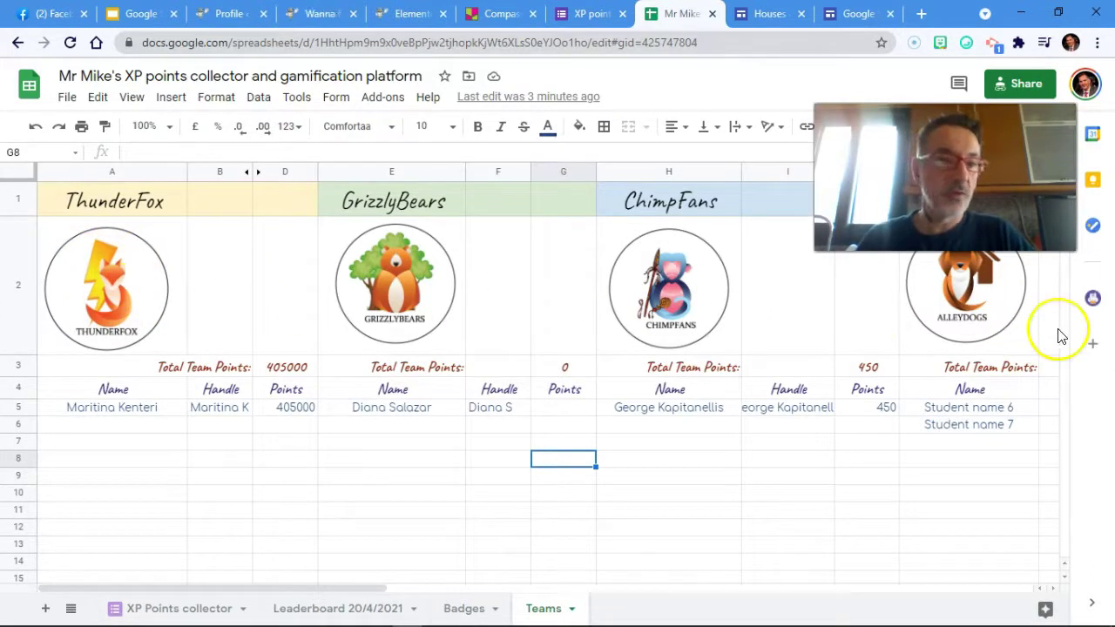
pyautogui.click(90, 408)
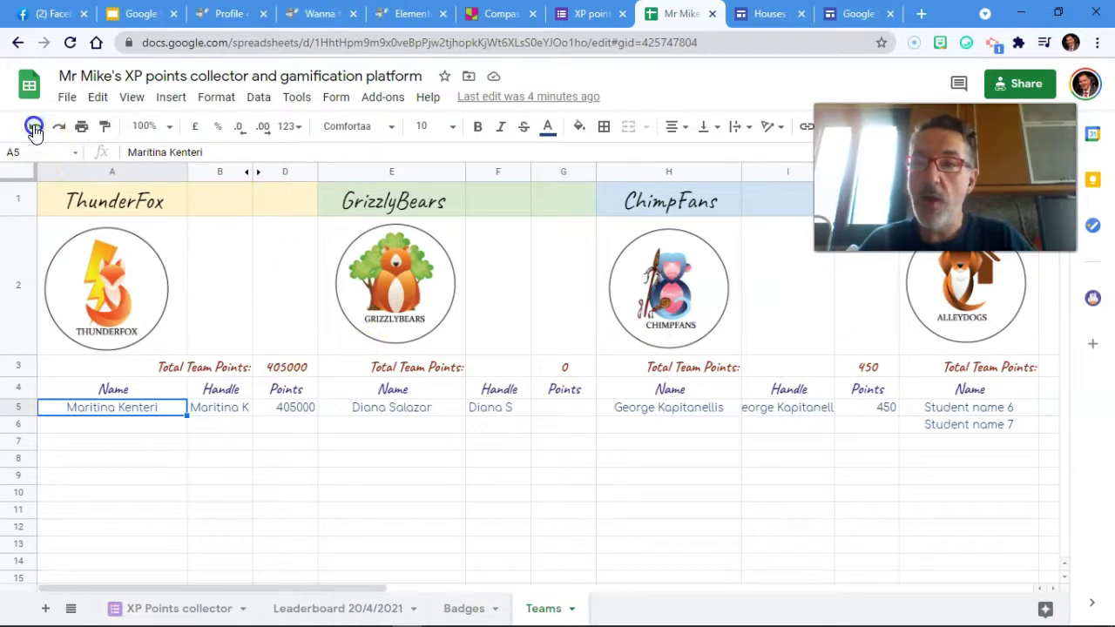
# Step: Bring back the ThunderFox team's hidden Email column, select its first student cell and look at the installed add-ons
pyautogui.click(273, 407)
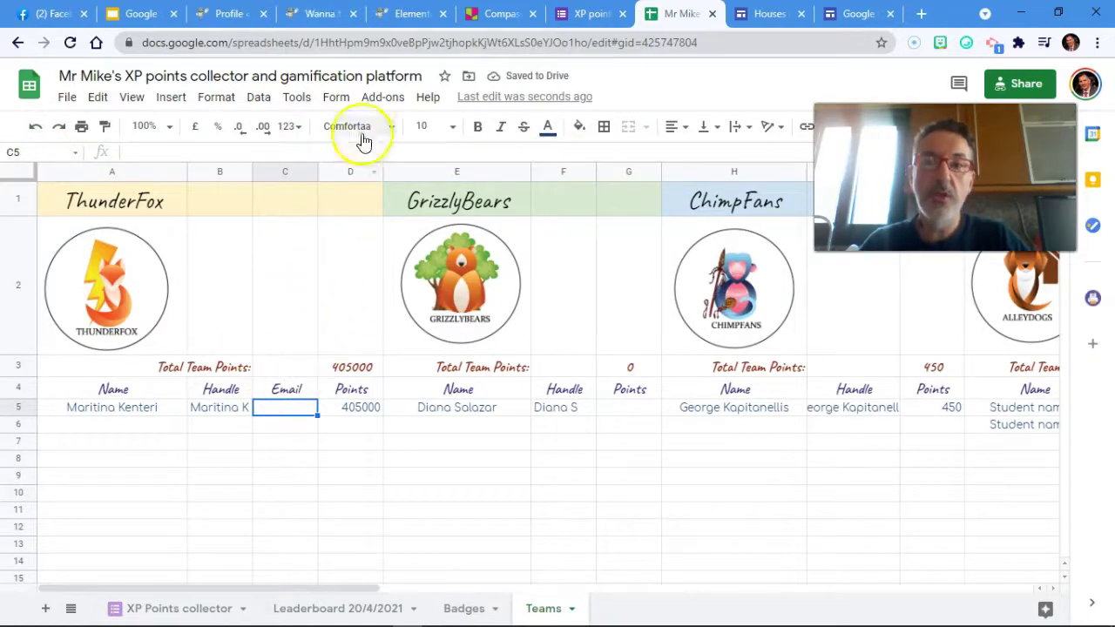
pyautogui.click(373, 96)
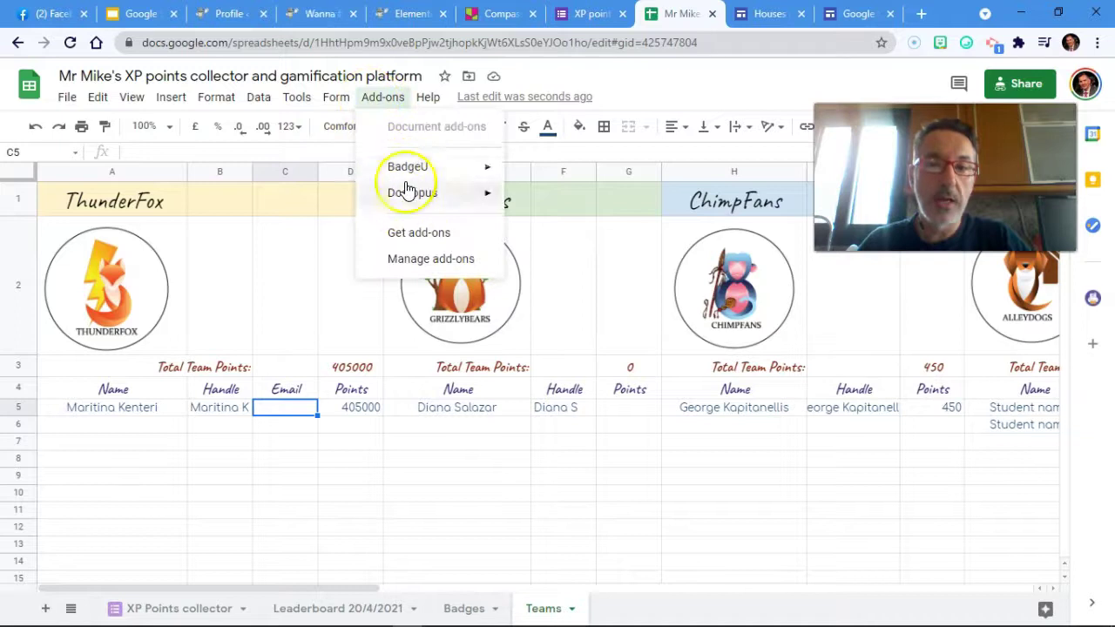
pyautogui.click(272, 412)
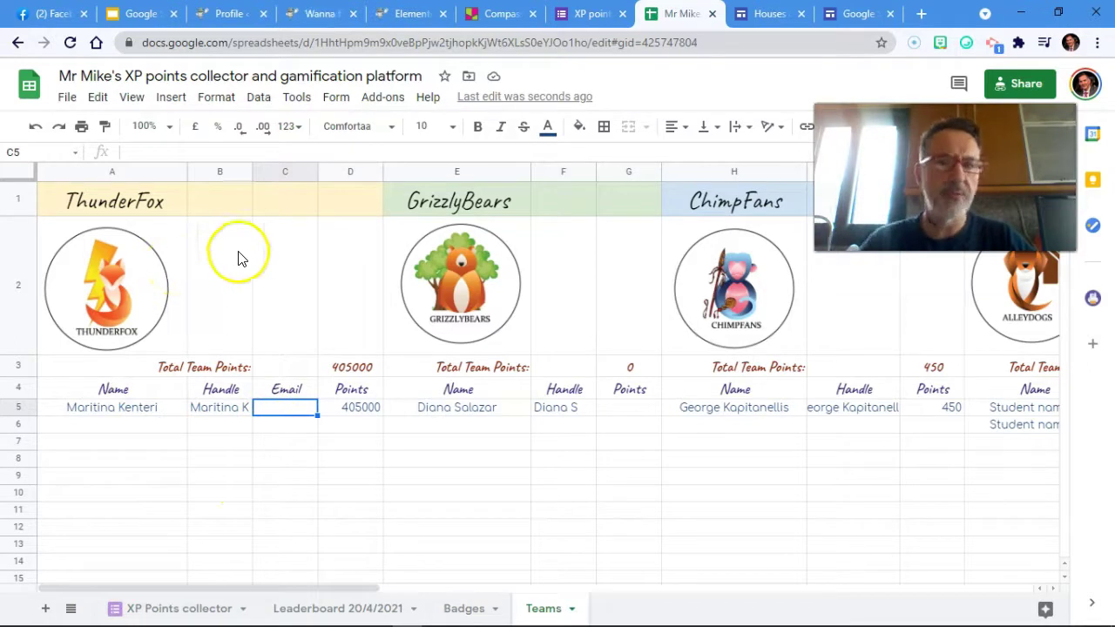
# Step: View the XP Points collector sheet, and examine the linked form's fields and its Badge awarded options
pyautogui.click(186, 609)
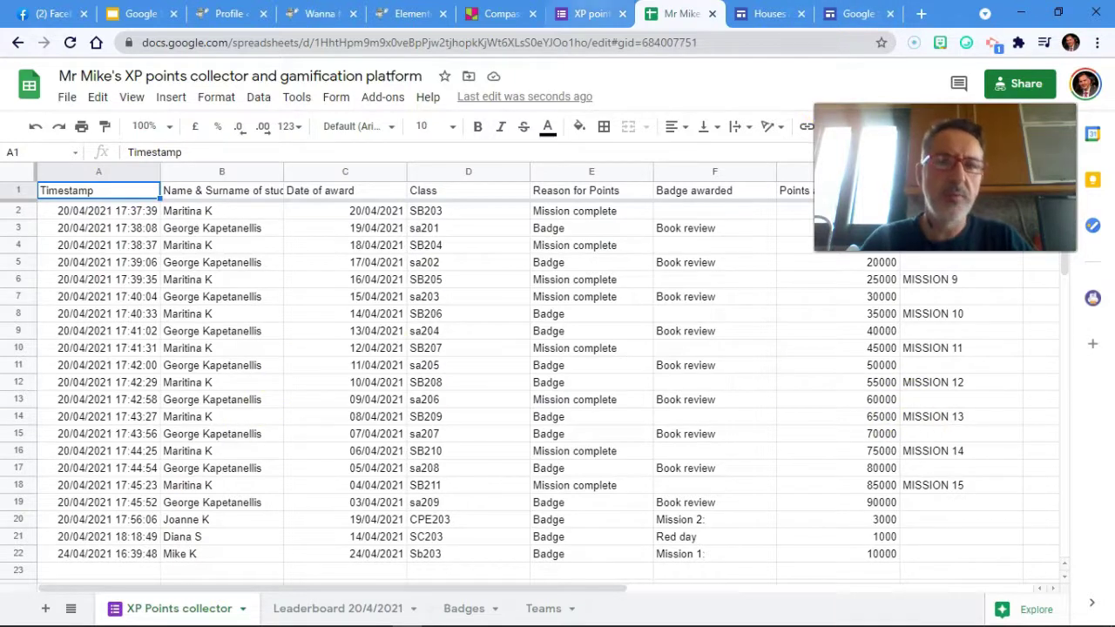
pyautogui.click(591, 13)
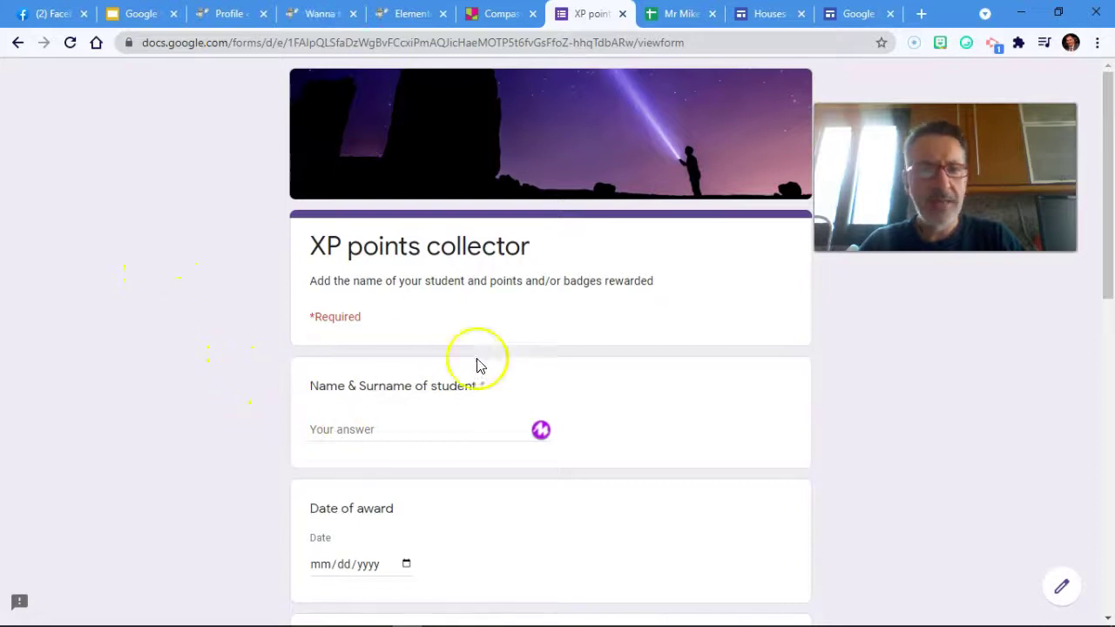
pyautogui.scroll(-2, 393, 304)
pyautogui.scroll(-2, 218, 483)
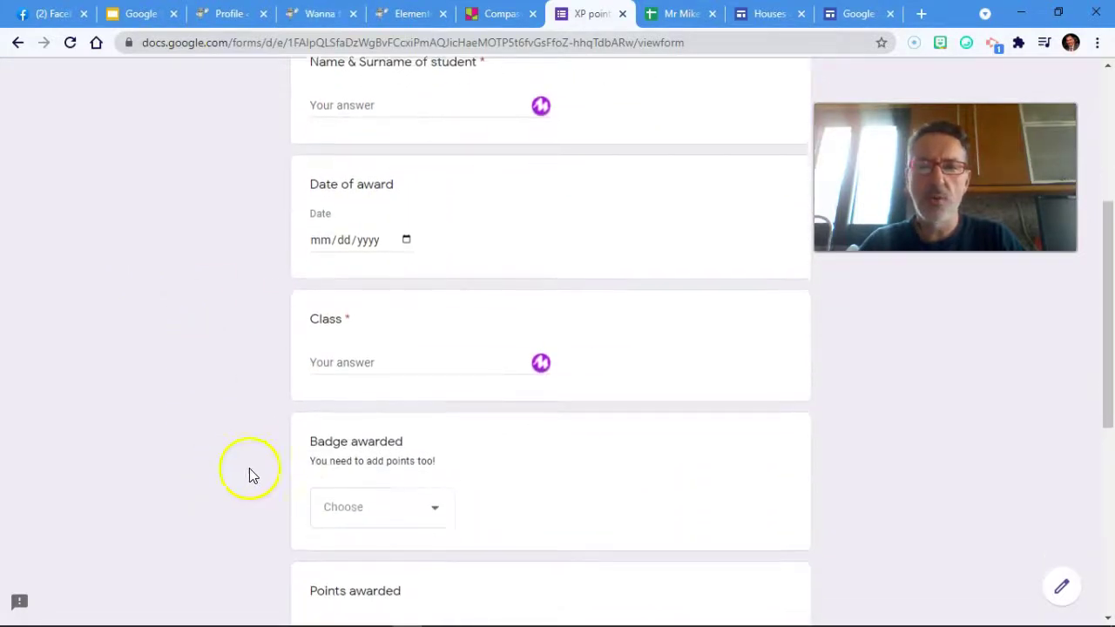
pyautogui.scroll(-2, 180, 468)
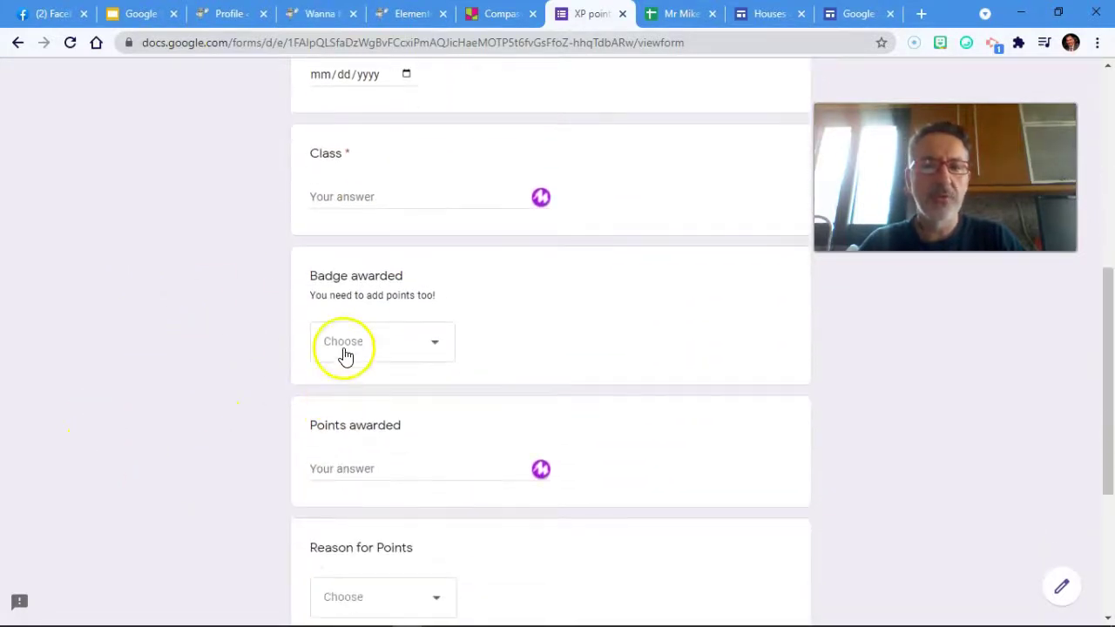
pyautogui.click(349, 360)
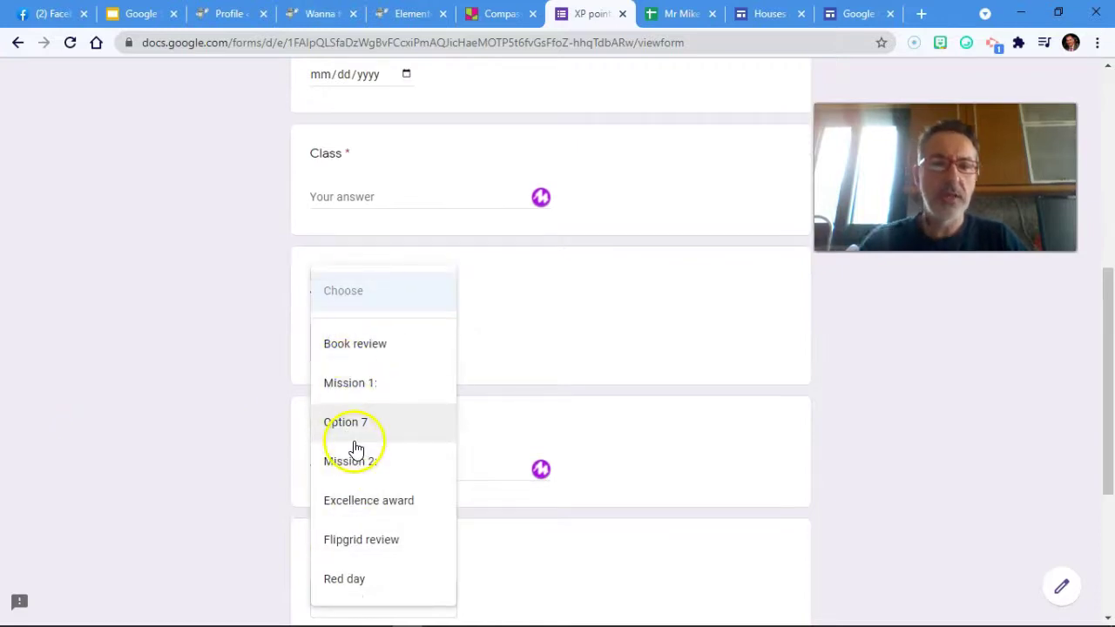
pyautogui.click(179, 409)
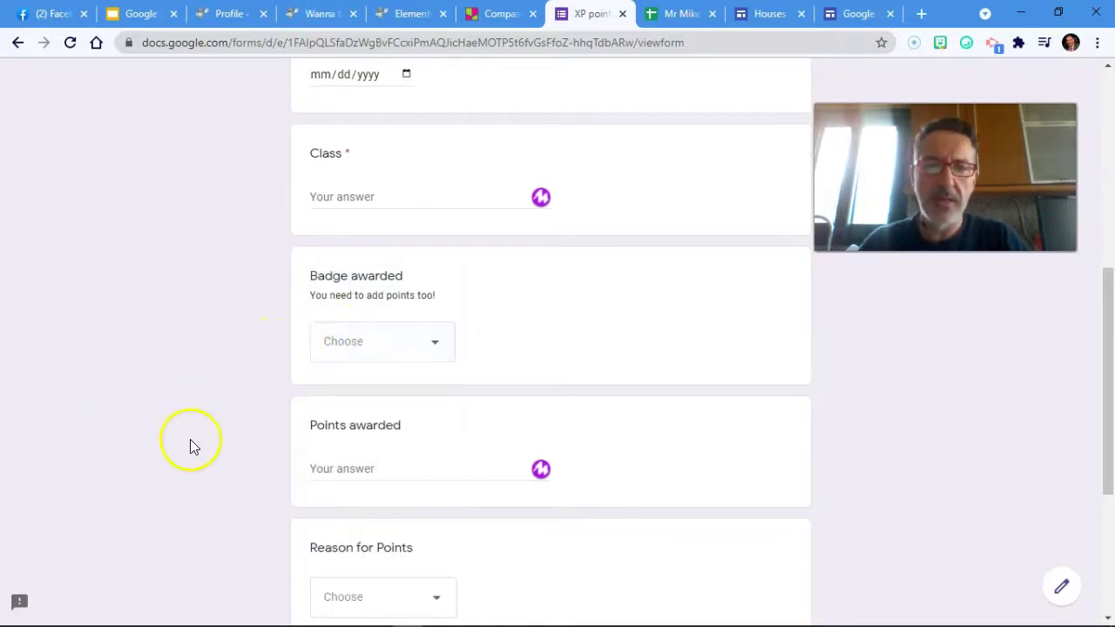
pyautogui.scroll(-2, 191, 445)
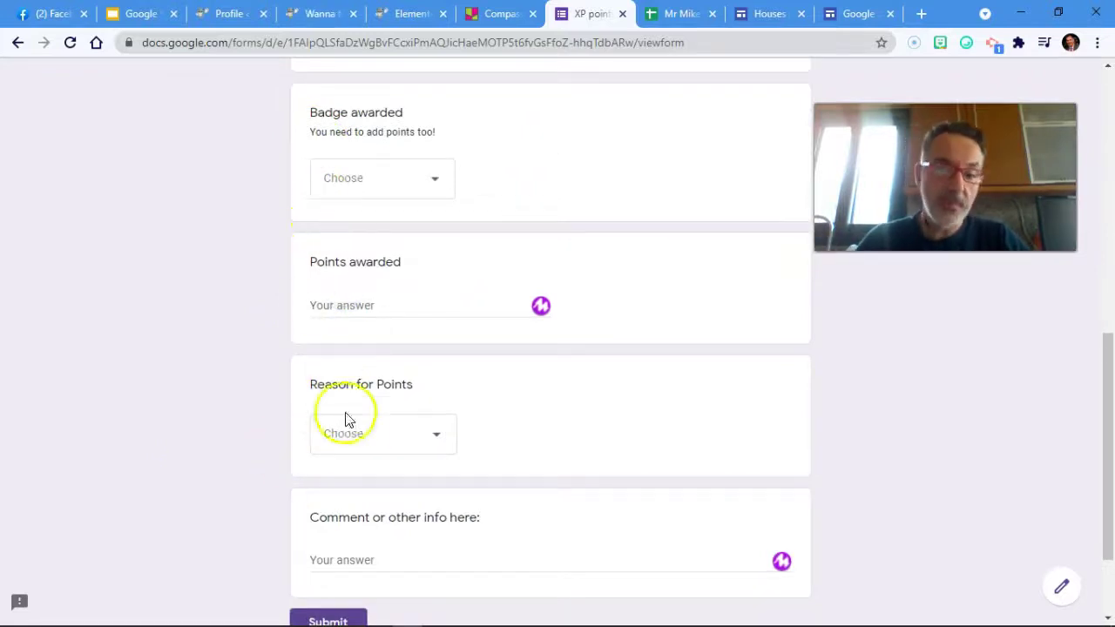
pyautogui.scroll(-1, 319, 548)
# Step: Return to the points spreadsheet and select the student name in the last response row
pyautogui.click(682, 13)
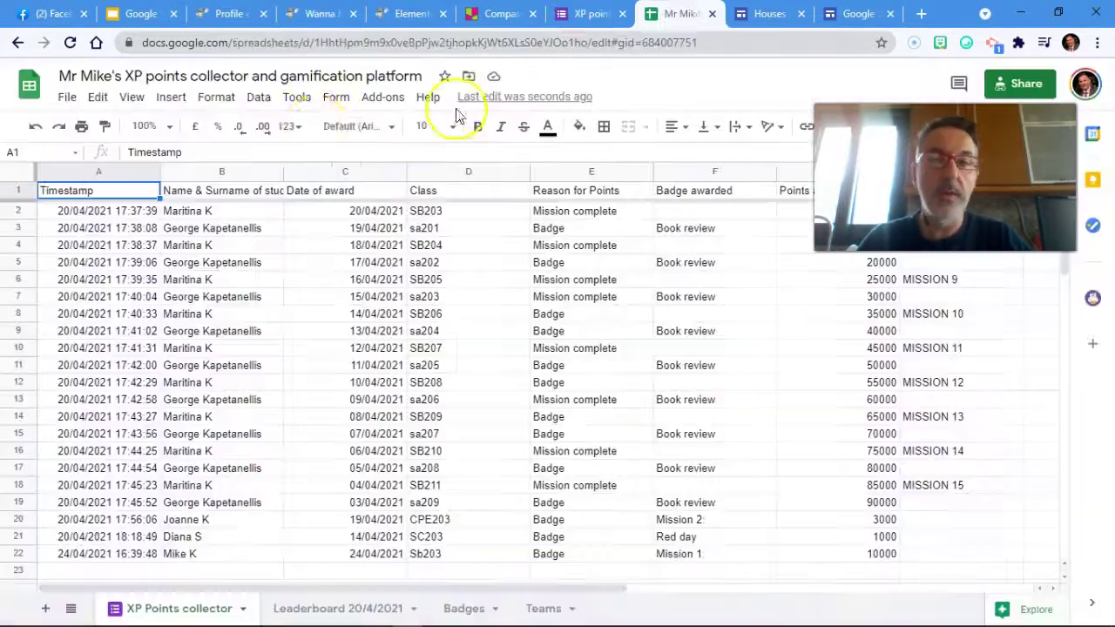
pyautogui.click(203, 540)
pyautogui.click(203, 555)
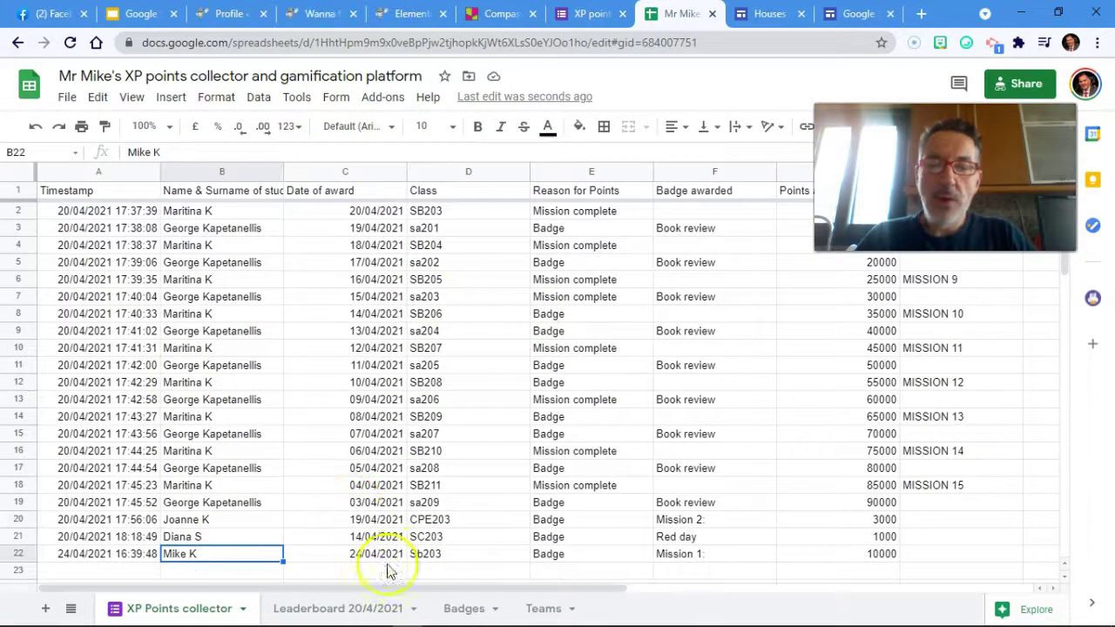
# Step: Open the Leaderboard 20/4/2021 sheet and look over the available data commands, including Pivot table
pyautogui.click(362, 615)
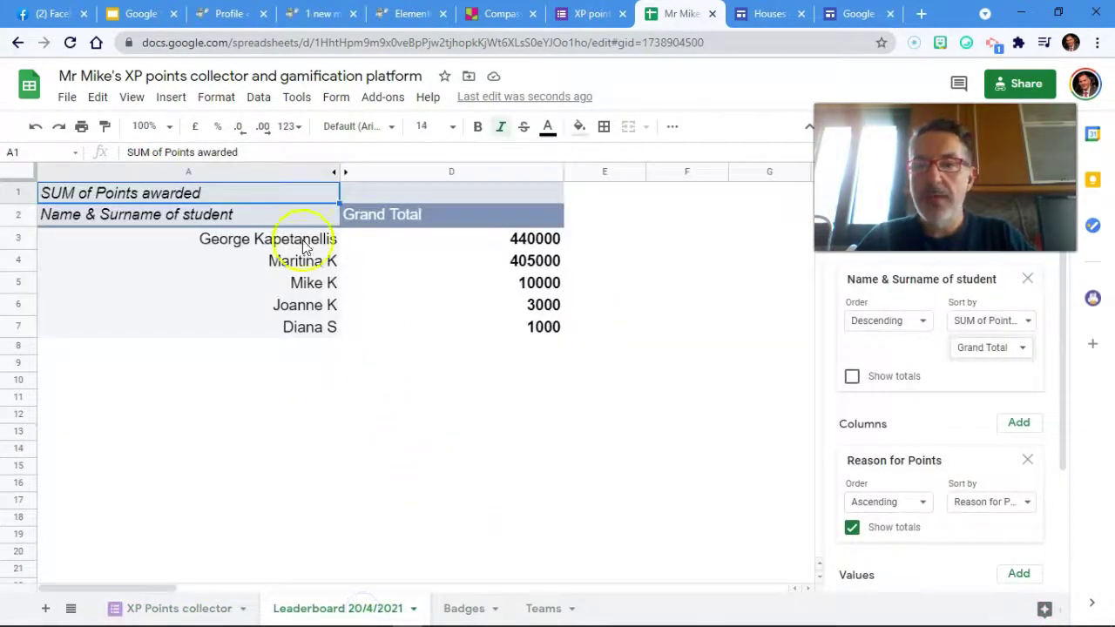
pyautogui.click(137, 399)
pyautogui.click(258, 97)
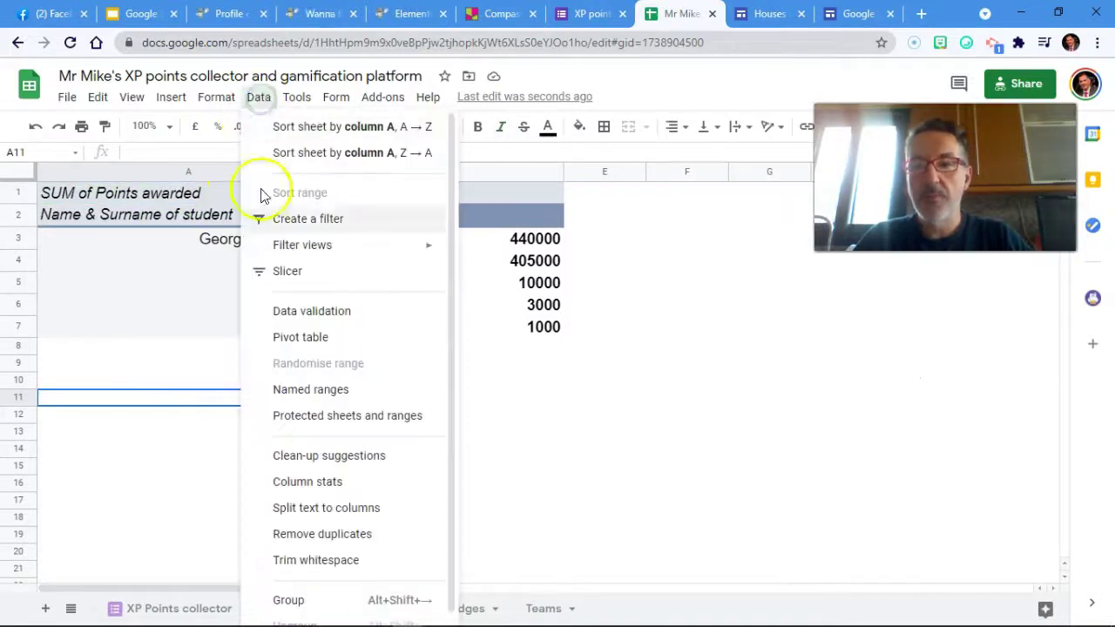
pyautogui.click(115, 383)
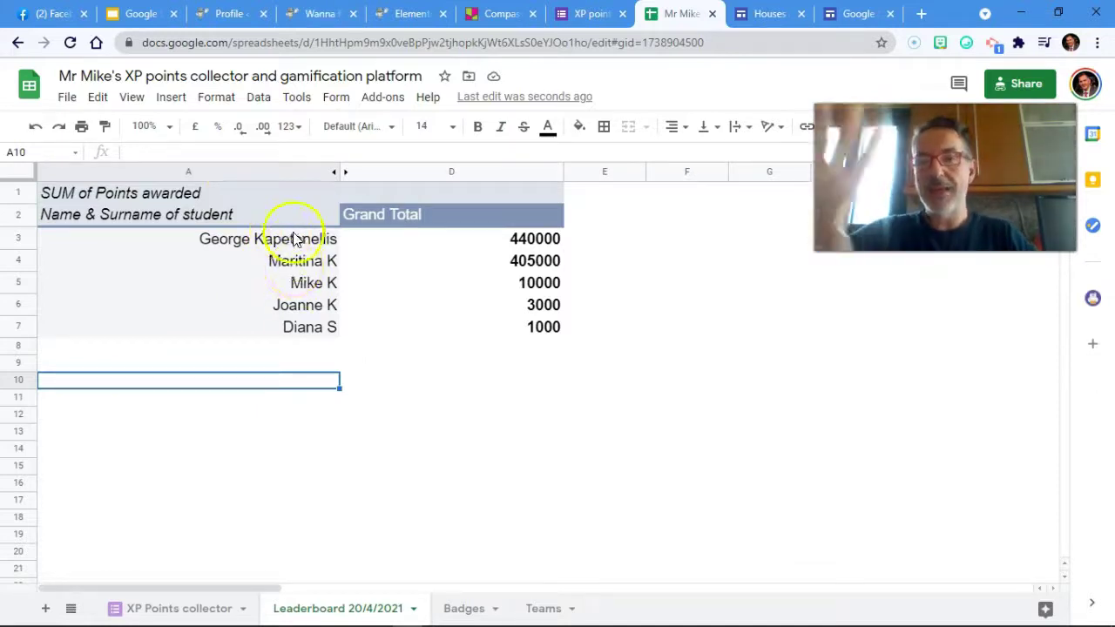
# Step: Try showing totals for the leaderboard pivot table's Name & Surname of student rows
pyautogui.click(272, 328)
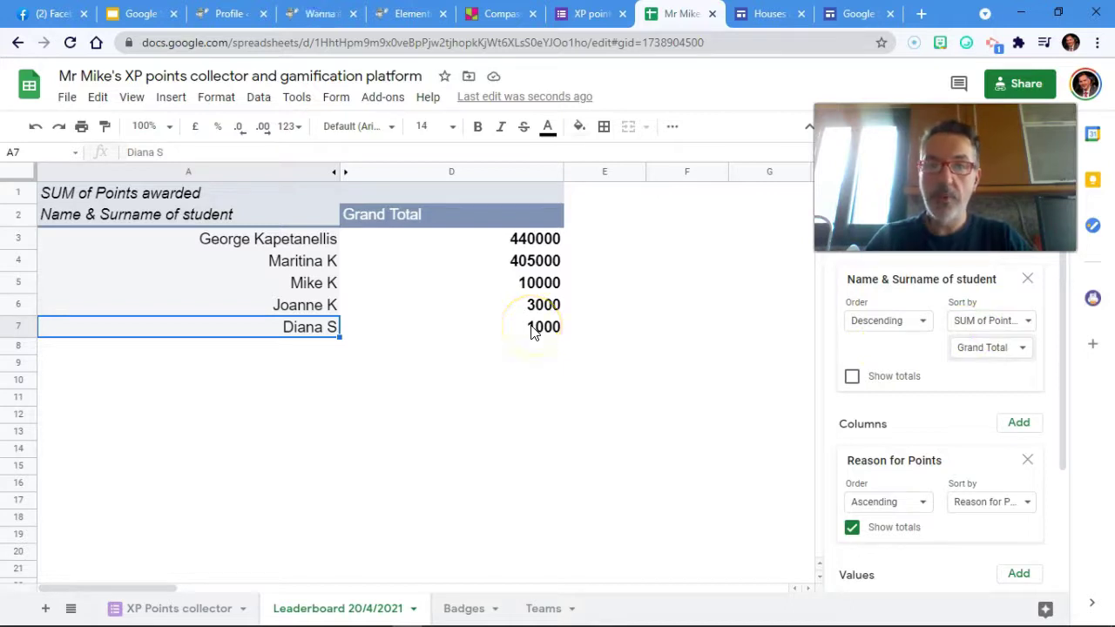
pyautogui.click(853, 378)
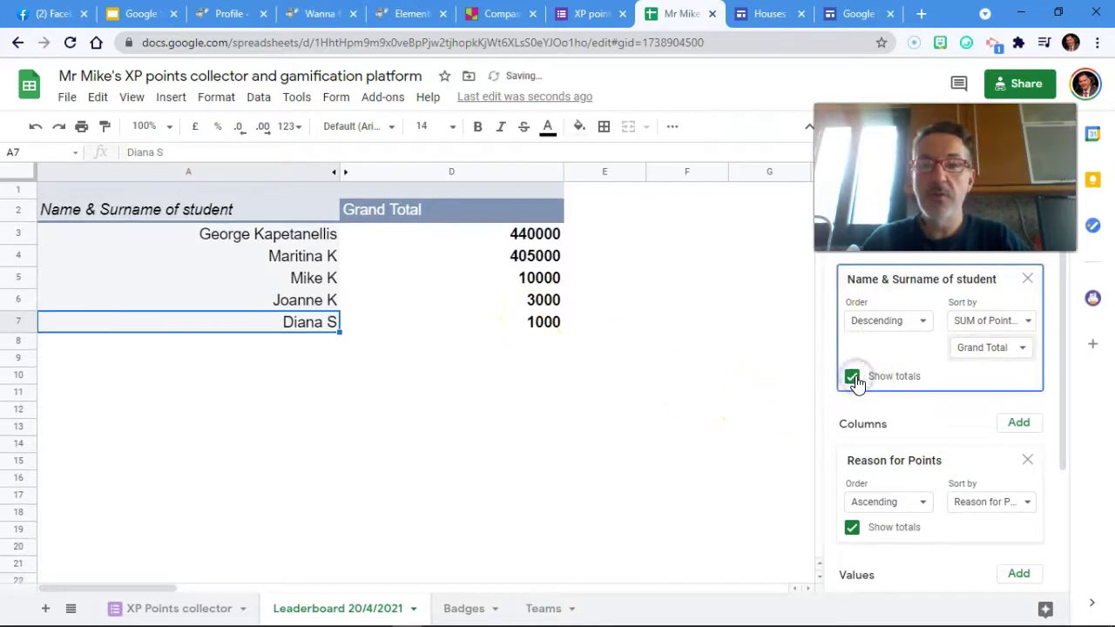
pyautogui.click(852, 380)
# Step: Unhide the columns between A and D in the leaderboard and inspect the top student's Badge and Mission complete points
pyautogui.scroll(-2, 827, 447)
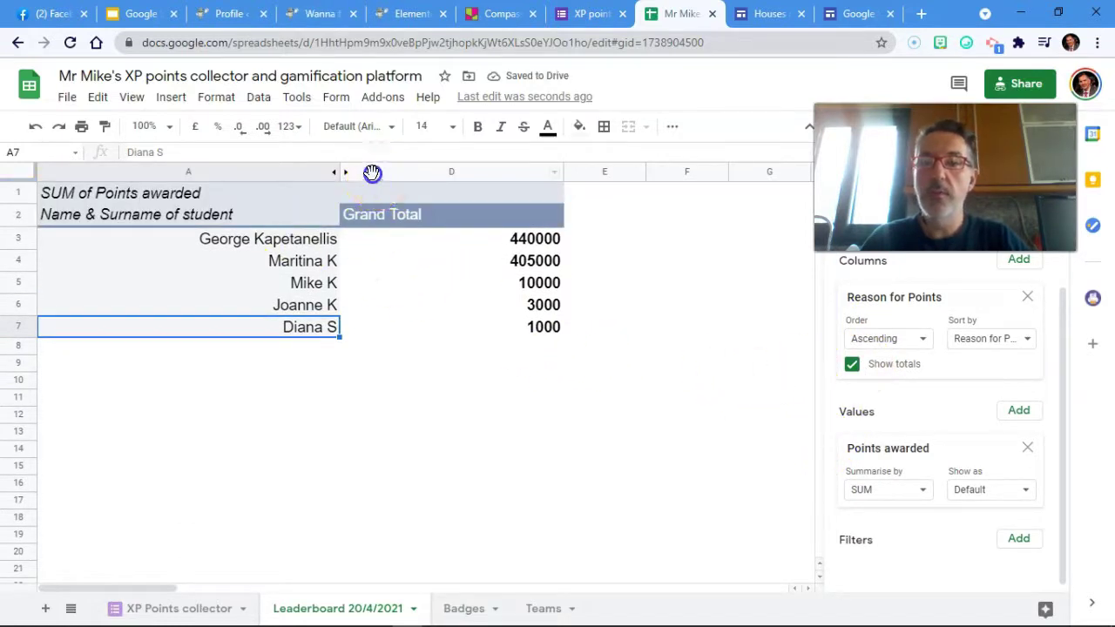
pyautogui.moveTo(379, 177); pyautogui.dragTo(311, 172)
pyautogui.rightClick(314, 173)
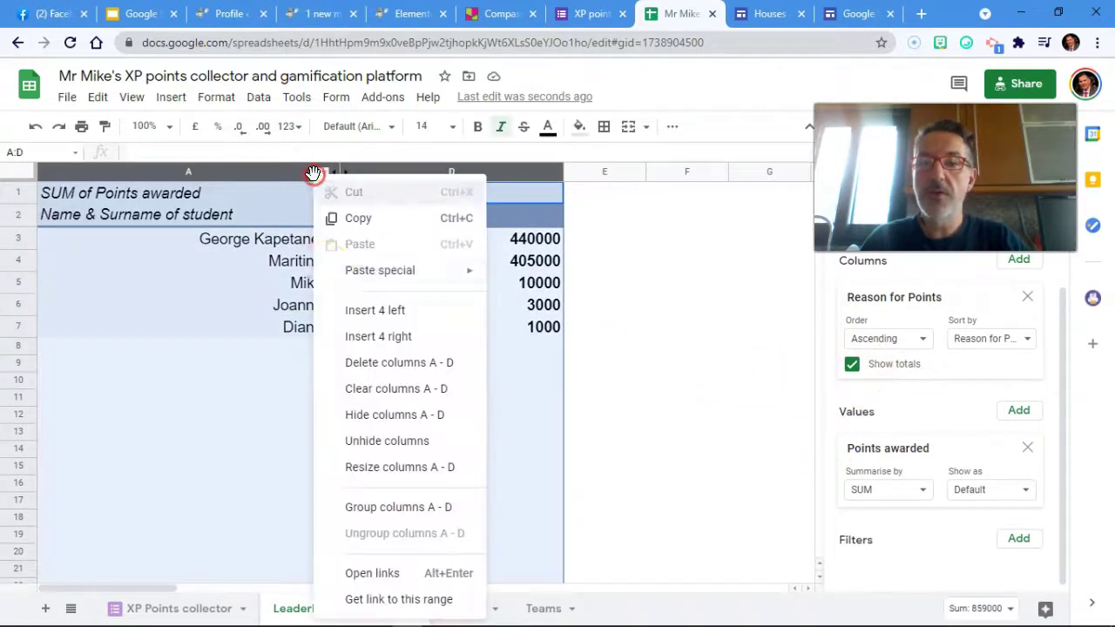
pyautogui.click(350, 440)
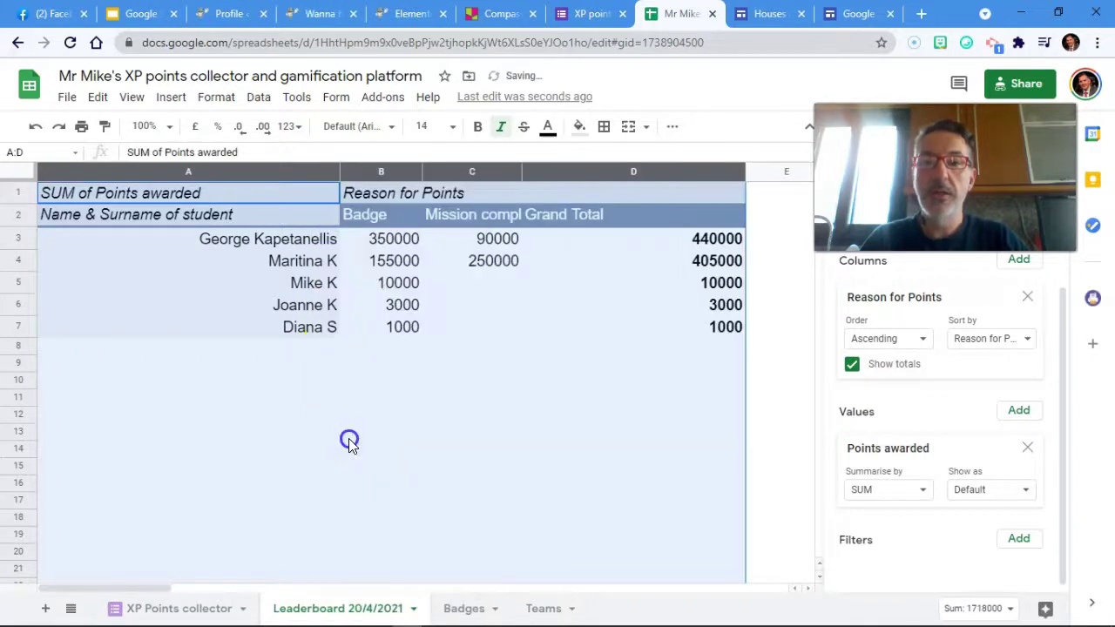
pyautogui.click(372, 244)
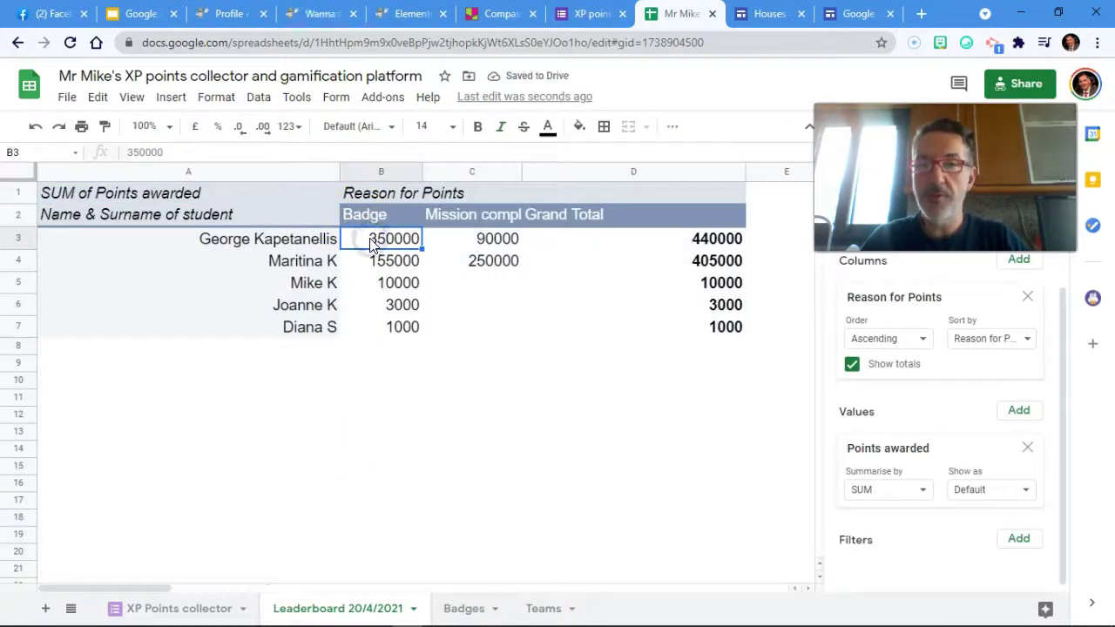
pyautogui.click(445, 241)
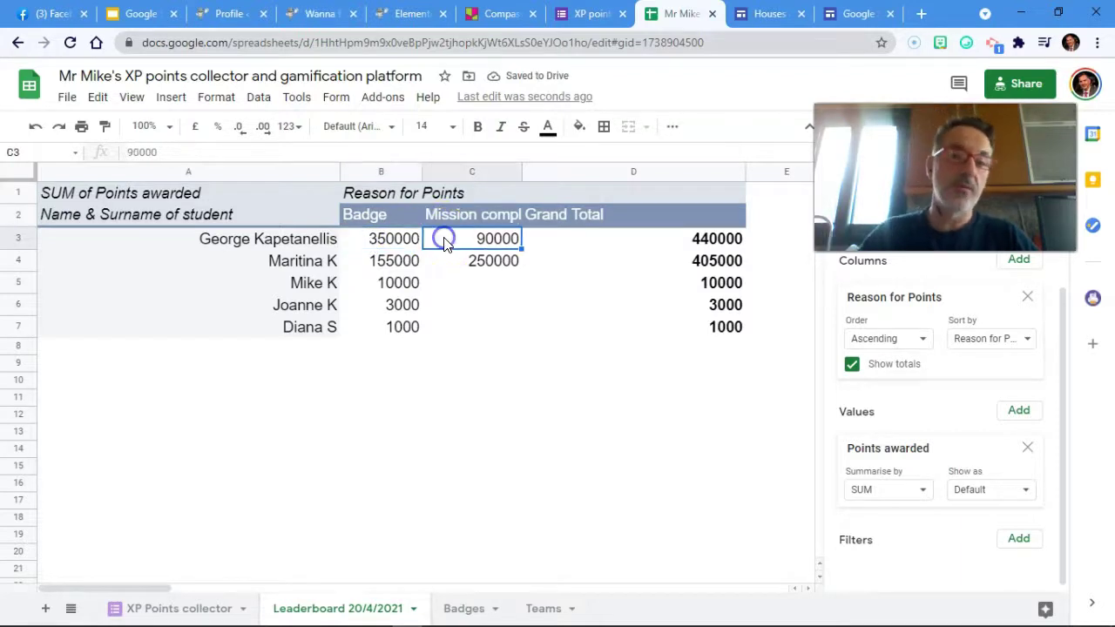
# Step: Undo the unhiding of the leaderboard columns and select the whole table, A1:D7
pyautogui.click(35, 127)
pyautogui.click(434, 260)
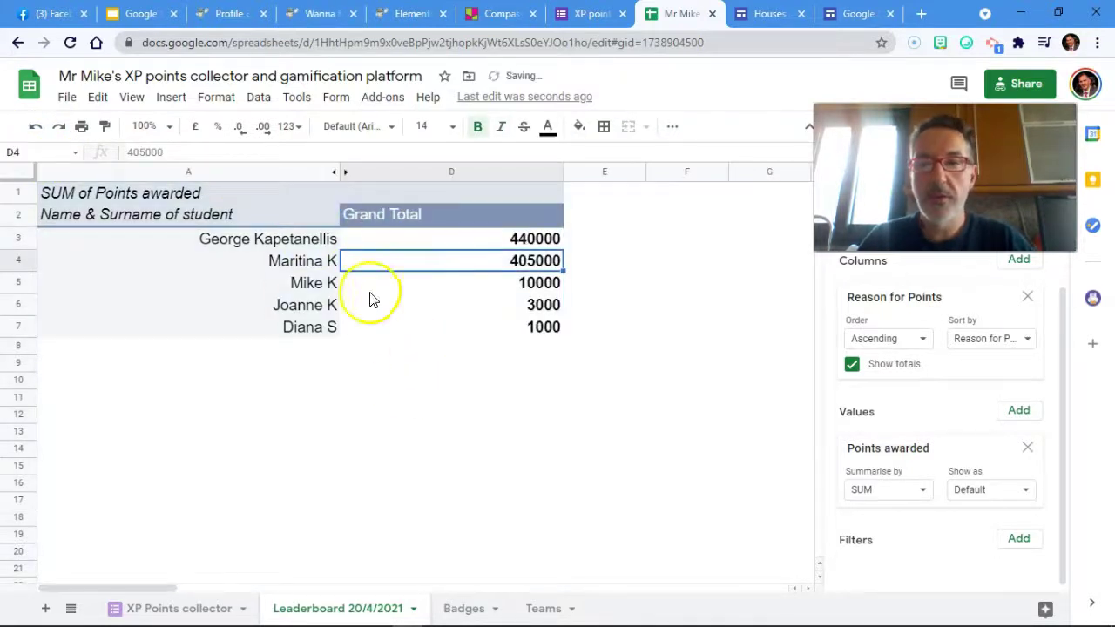
pyautogui.moveTo(152, 197); pyautogui.dragTo(443, 319)
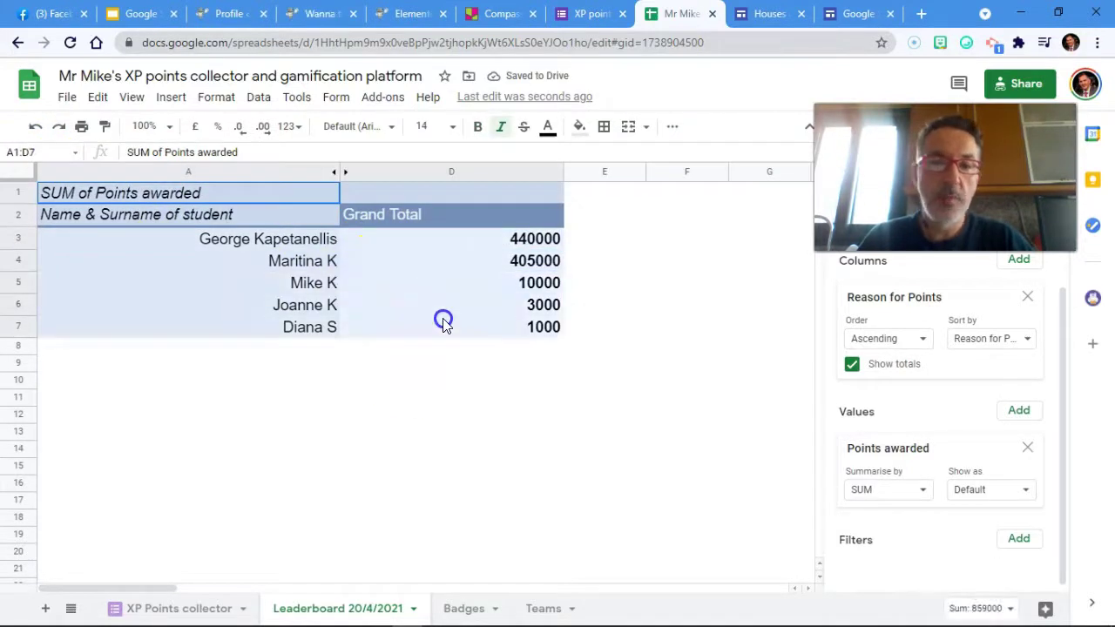
# Step: Switch to the Houses of KEDU site editor, view the Leaderboard page's embedded table and show the insertable content types
pyautogui.click(849, 13)
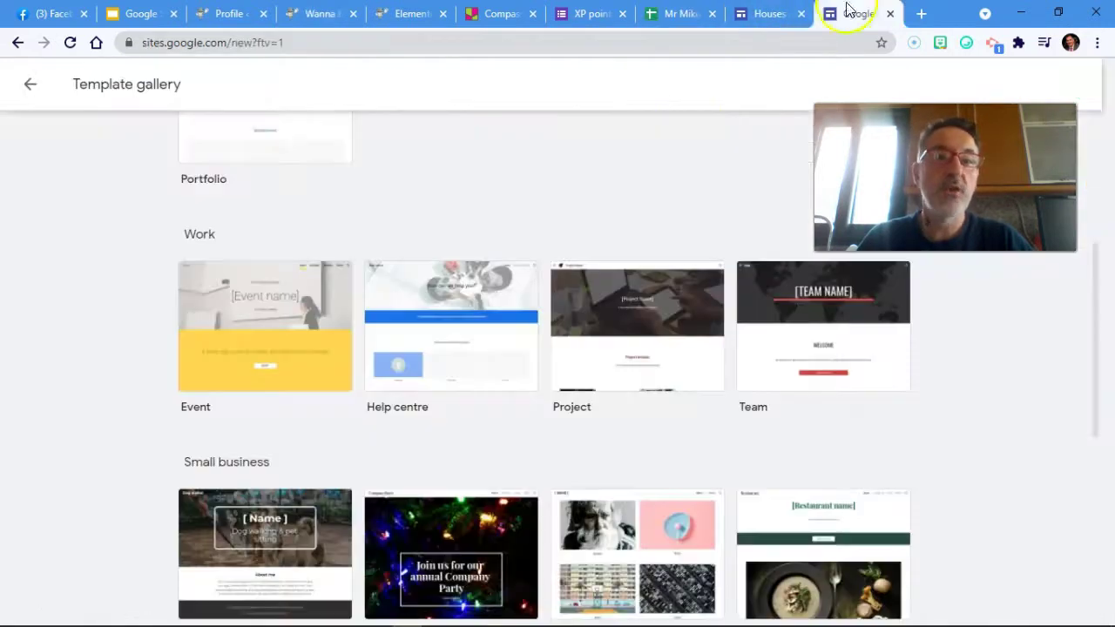
pyautogui.click(763, 13)
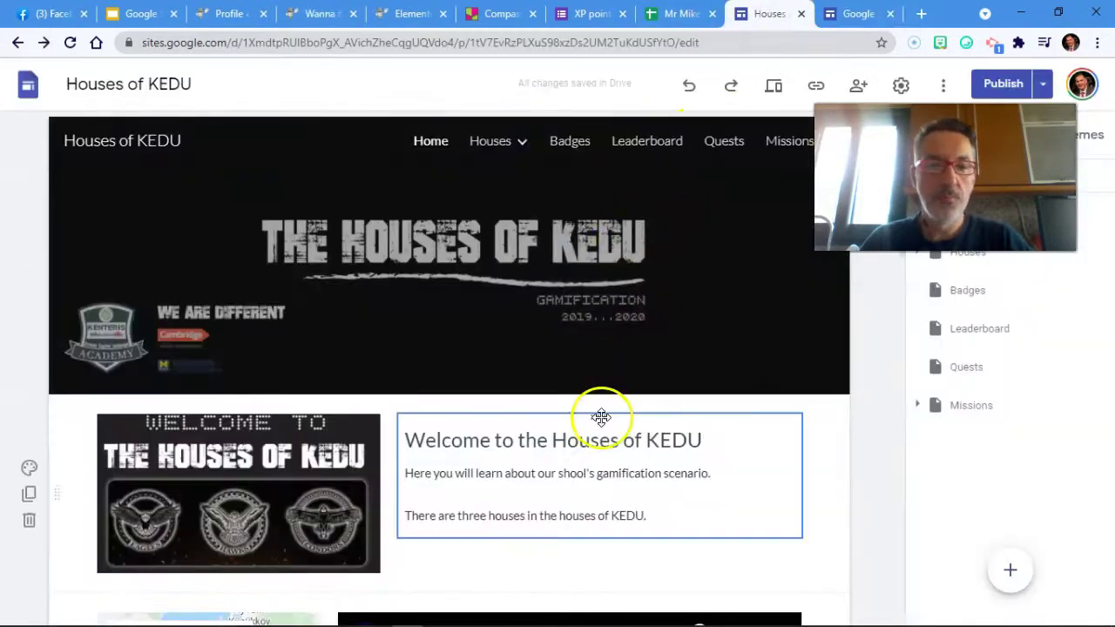
pyautogui.click(633, 141)
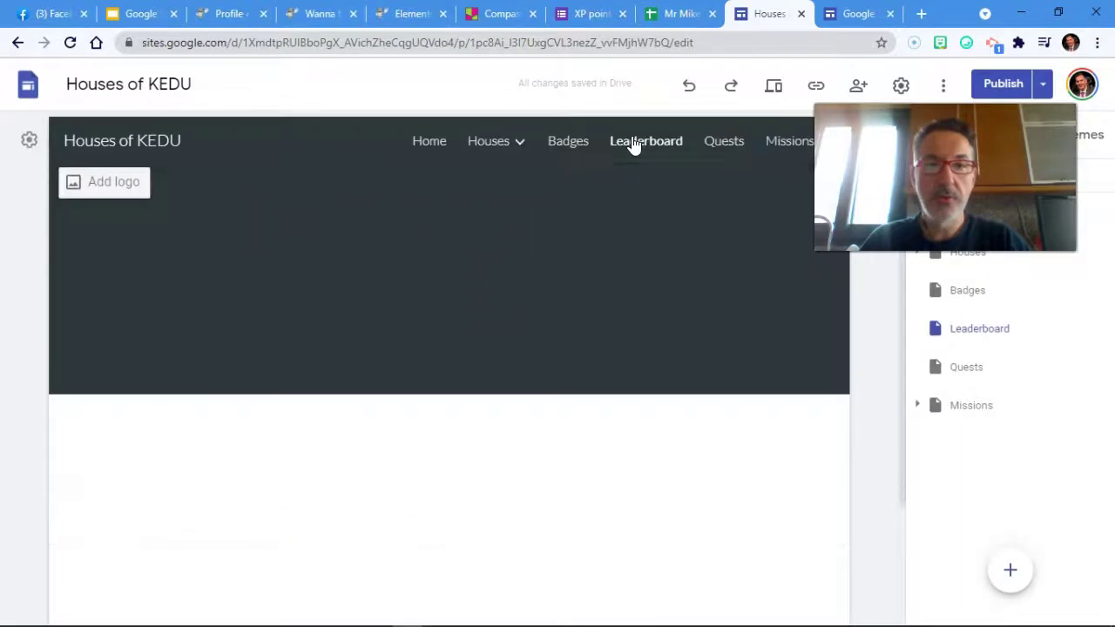
pyautogui.scroll(-2, 333, 422)
pyautogui.scroll(-1, 333, 422)
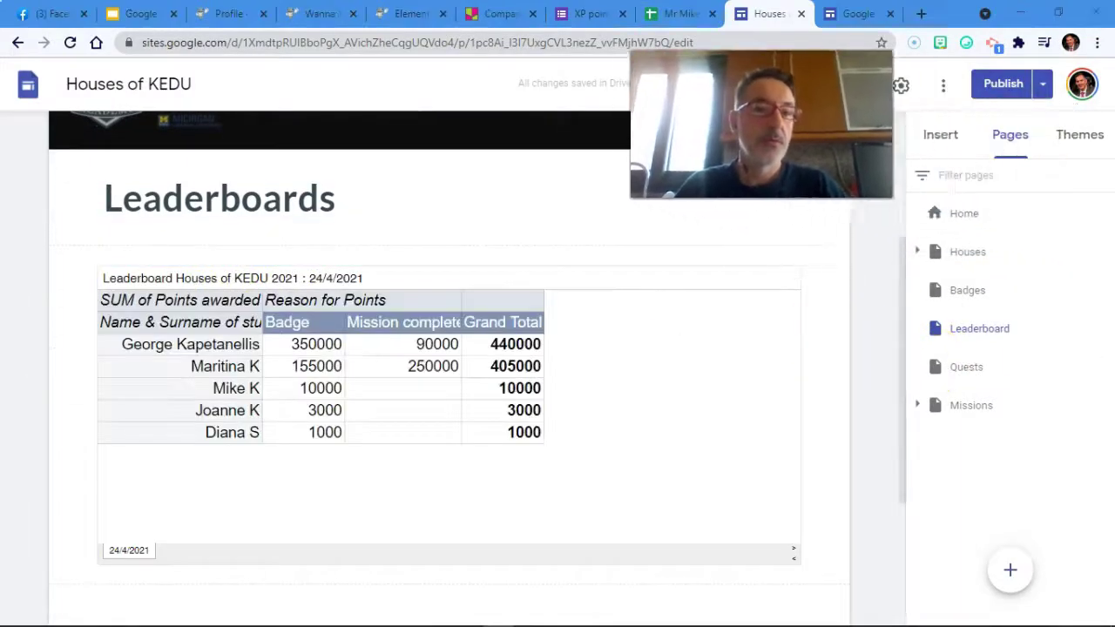
pyautogui.click(943, 131)
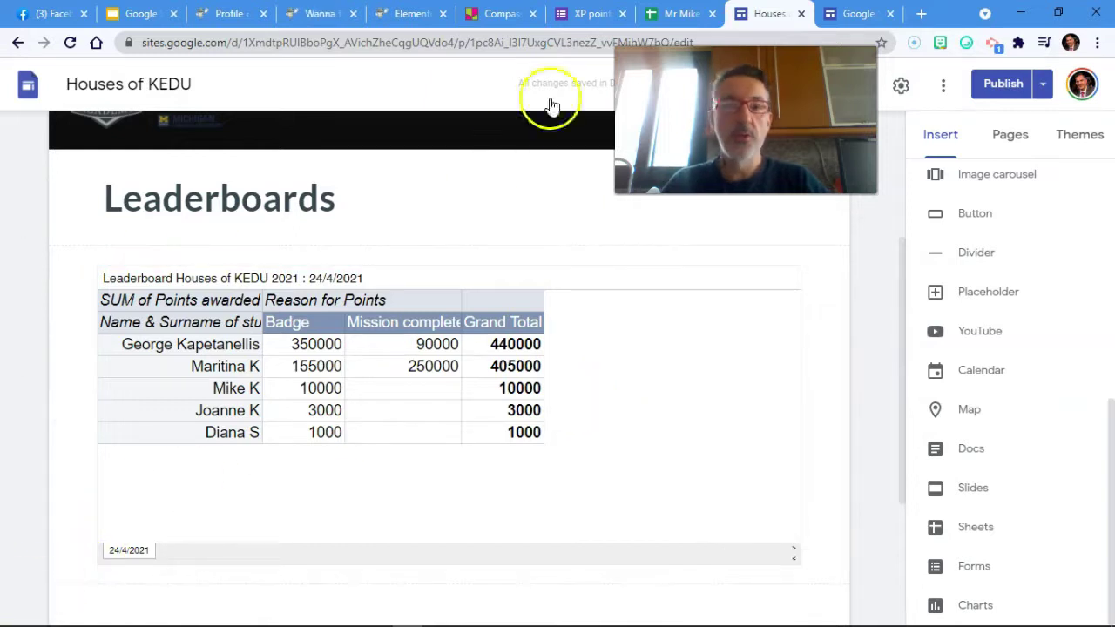
# Step: Go back to the start of the XP points collector form, and view its responses on the XP Points collector sheet
pyautogui.click(589, 14)
pyautogui.scroll(15, 186, 323)
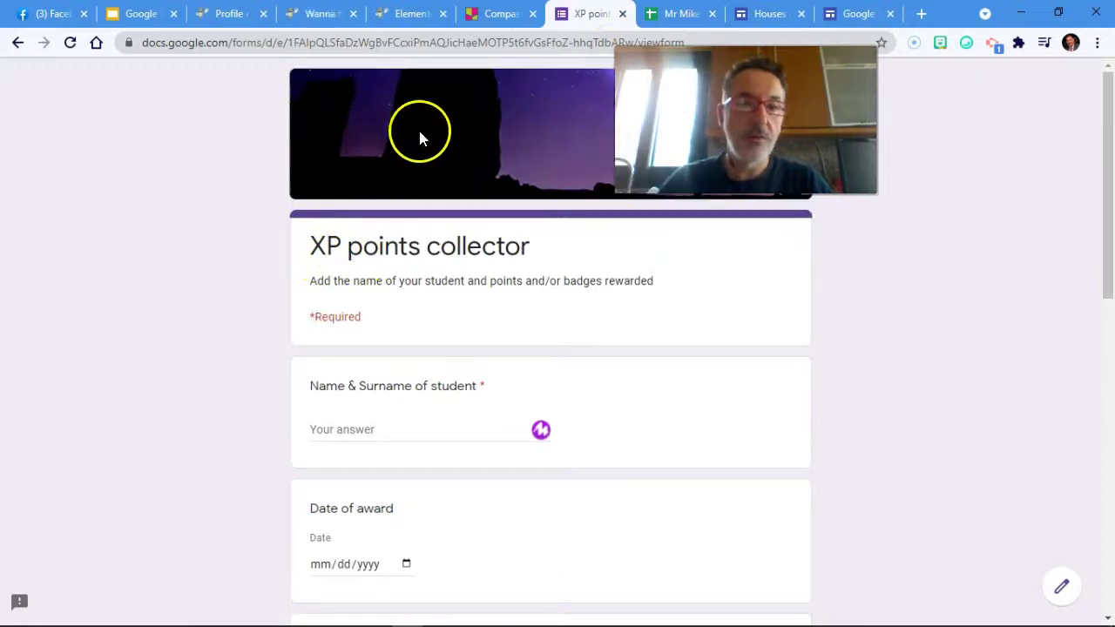
pyautogui.click(679, 14)
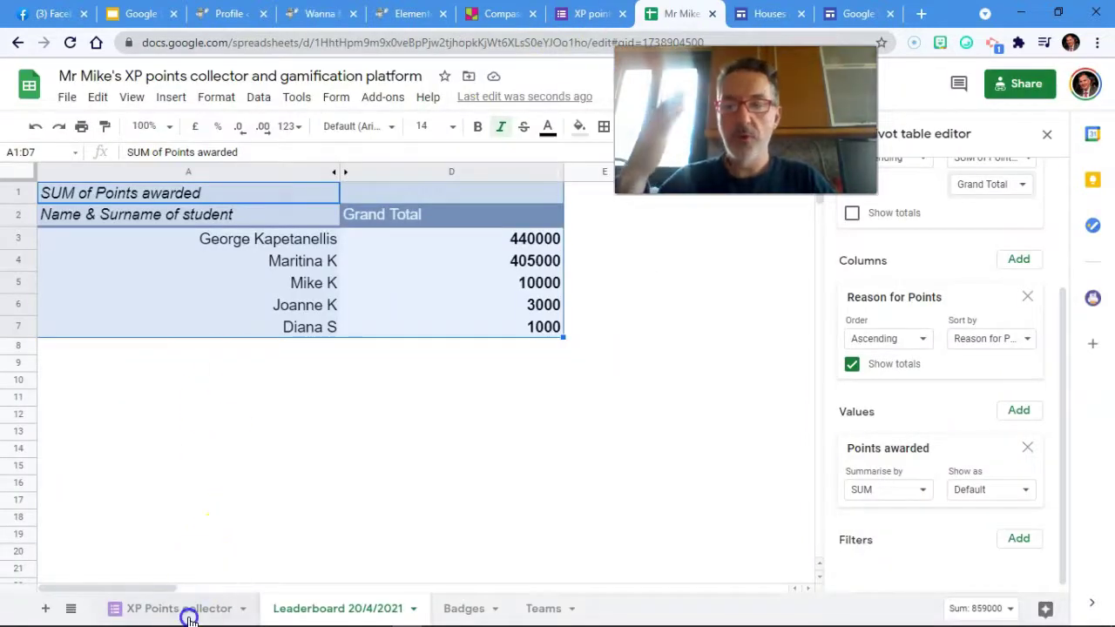
pyautogui.click(185, 610)
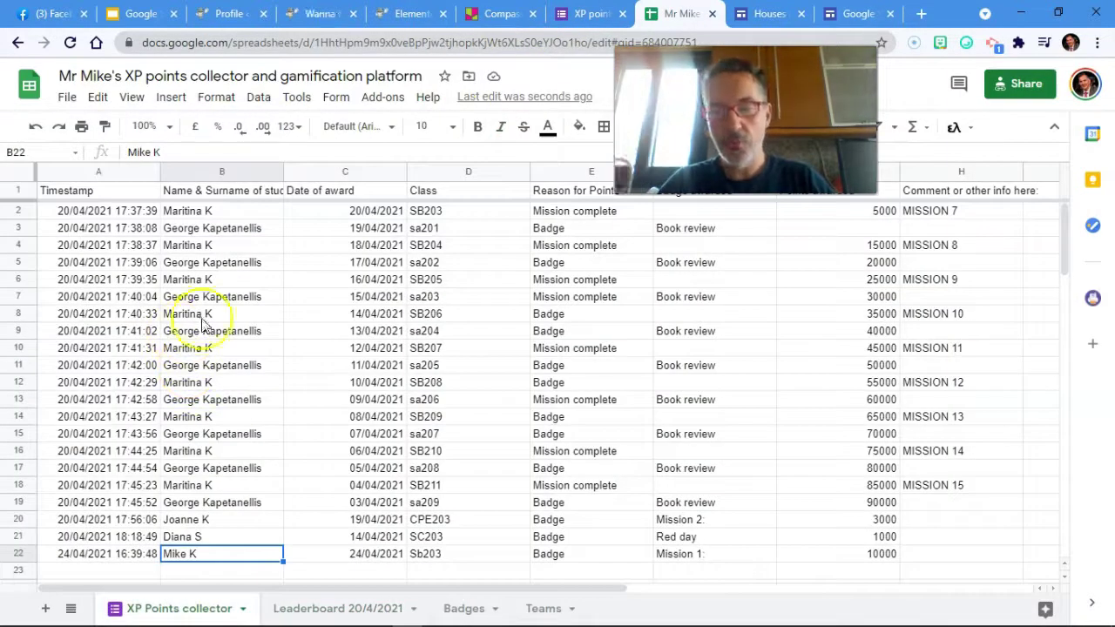
# Step: Return to the leaderboard pivot table, review the data commands again and select an empty cell below the table
pyautogui.click(300, 610)
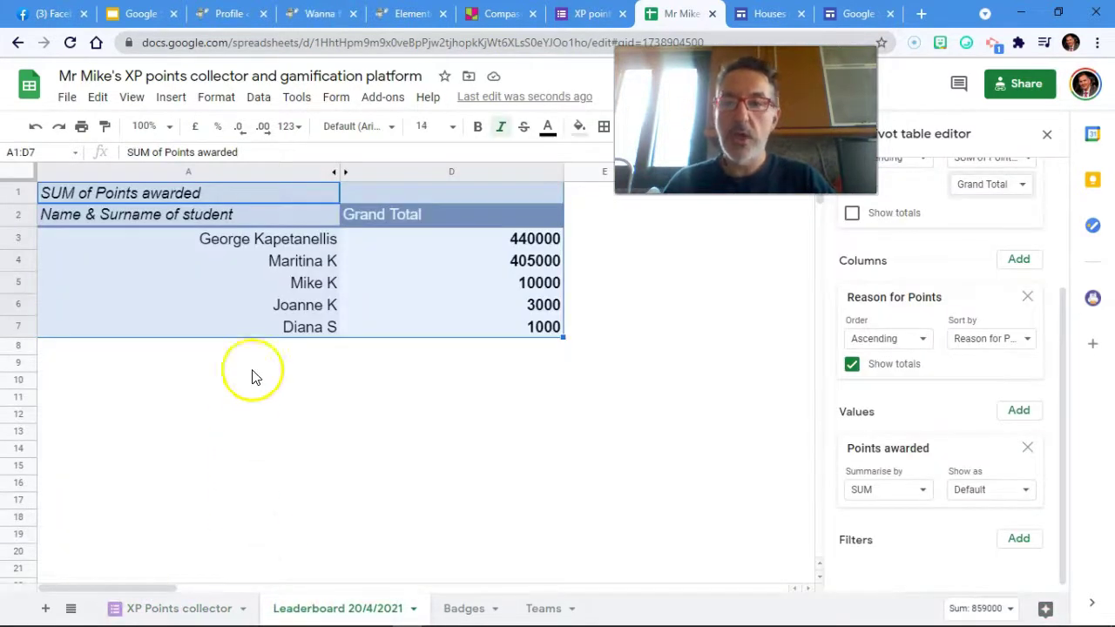
pyautogui.click(242, 330)
pyautogui.click(257, 97)
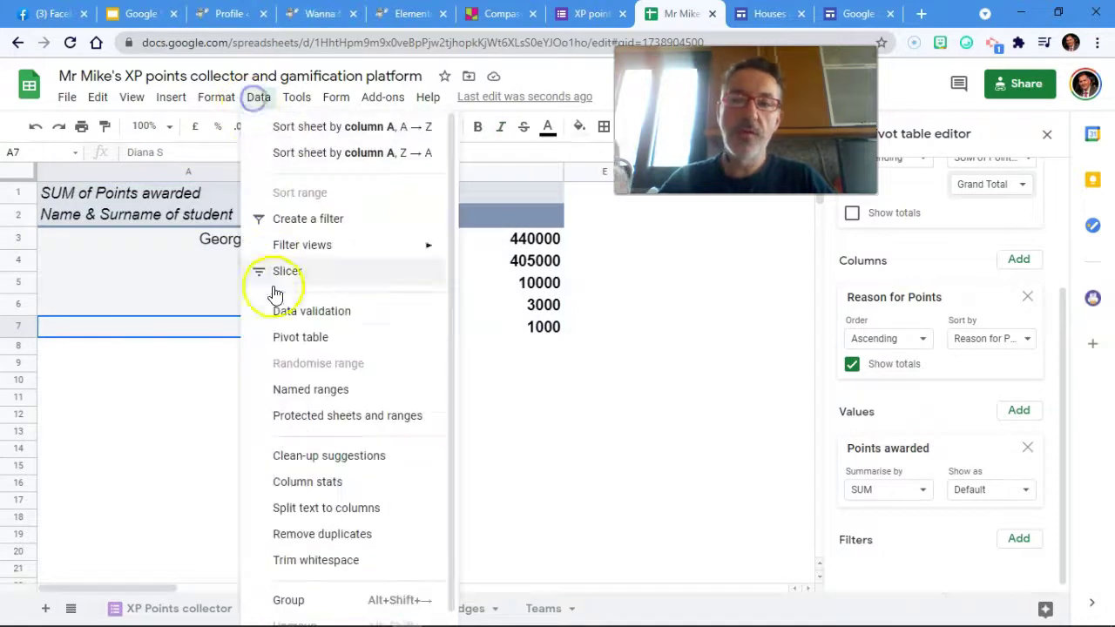
pyautogui.click(541, 510)
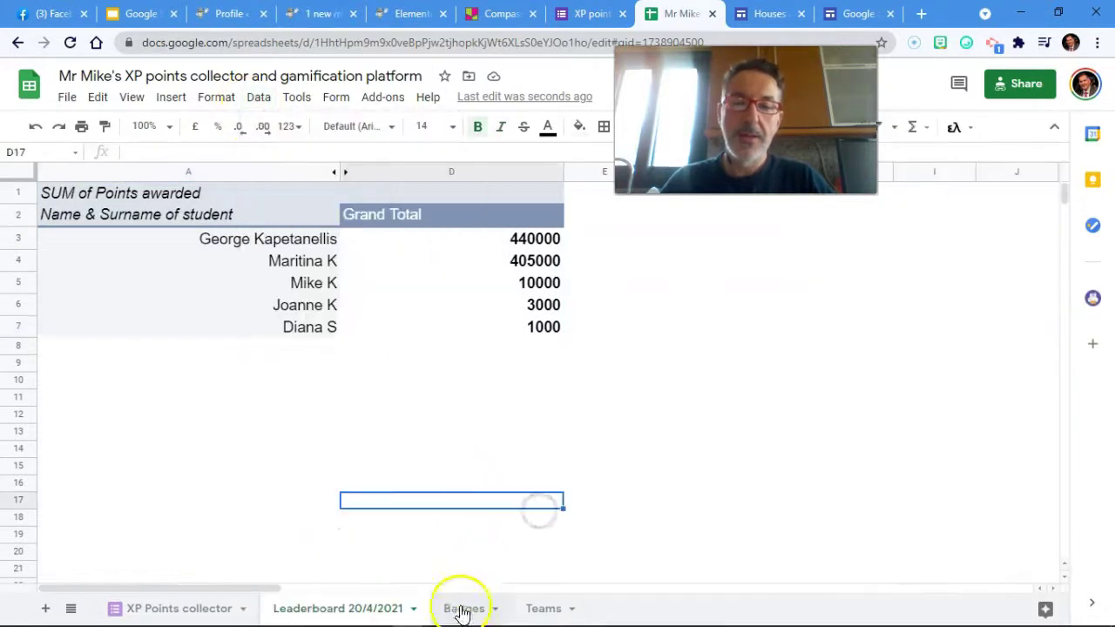
# Step: Open the Badges sheet, inspect the Lean Mean Writing Machine badge and select the second student slot beneath it
pyautogui.click(461, 614)
pyautogui.click(104, 257)
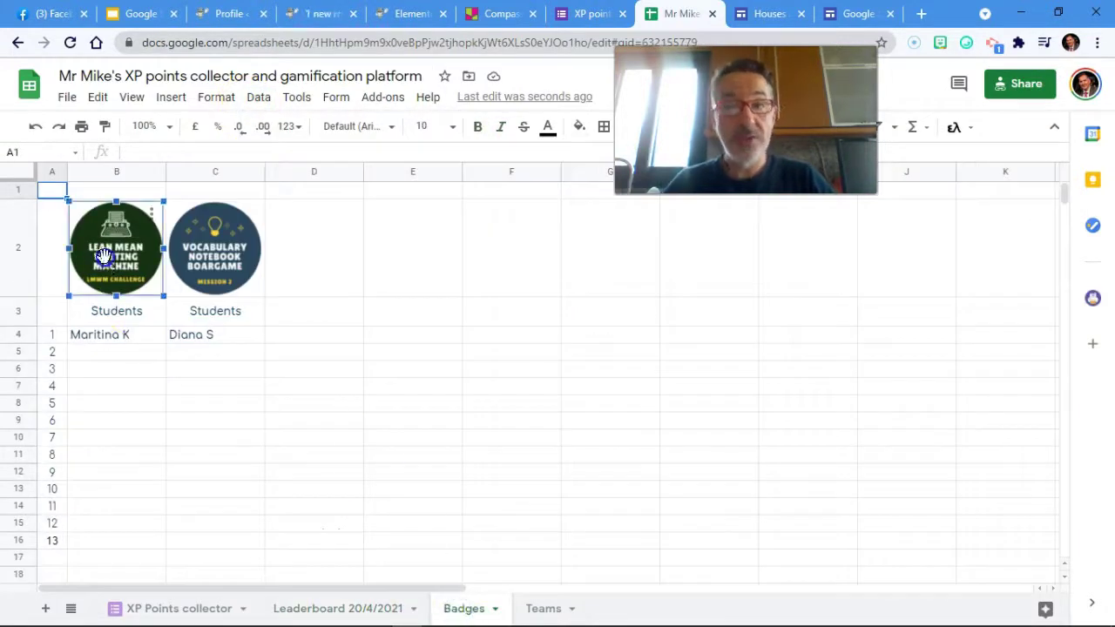
pyautogui.click(102, 355)
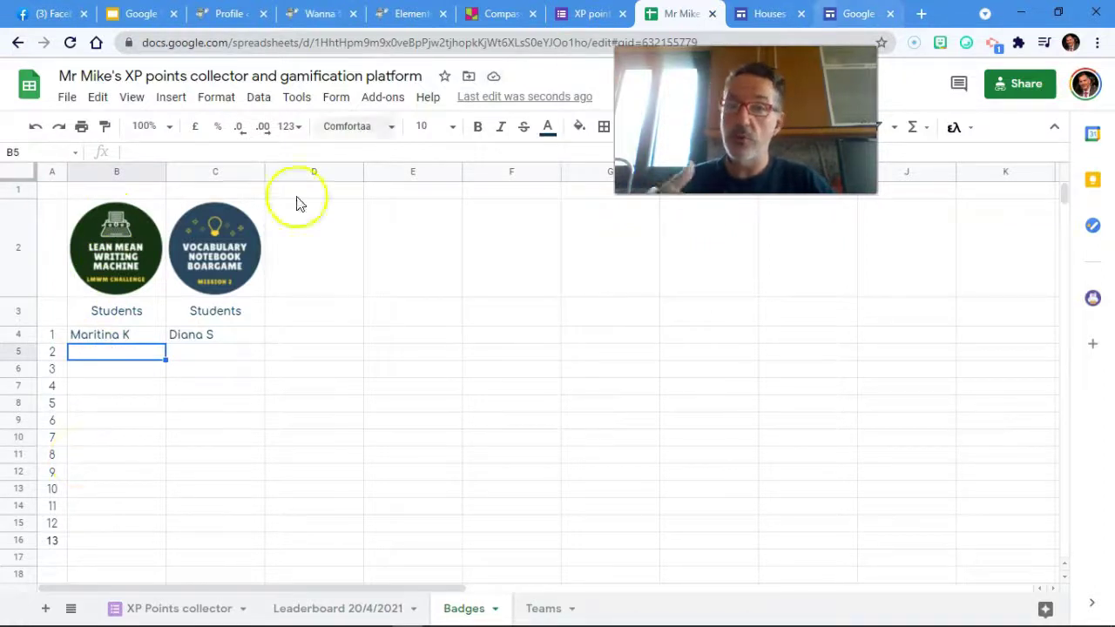
# Step: Hide the ThunderFox team's Email column on the Teams sheet
pyautogui.click(543, 609)
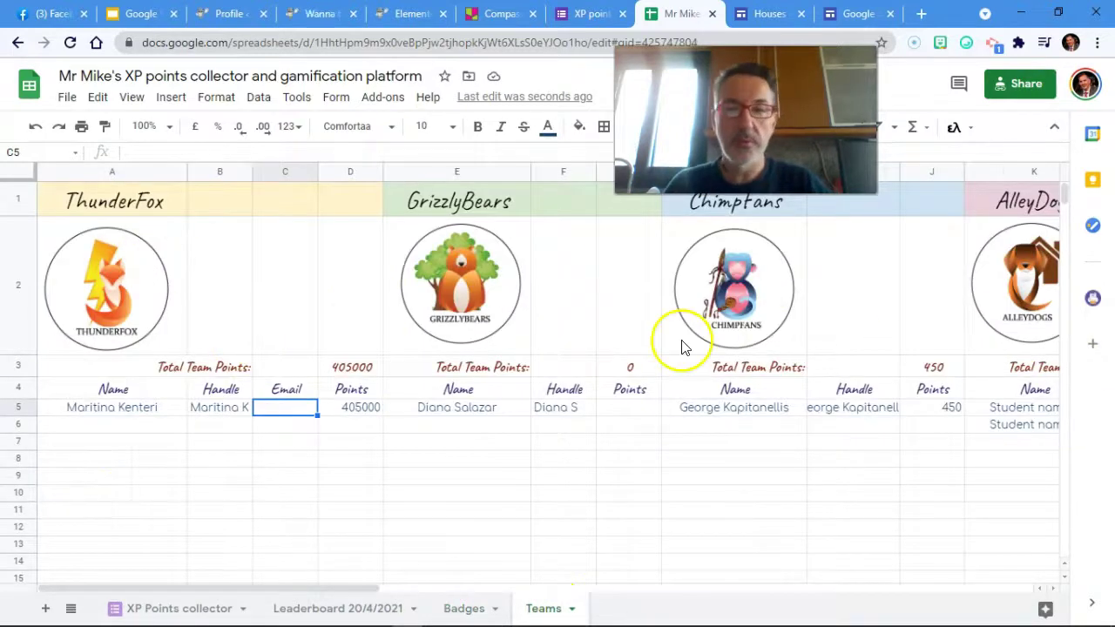
pyautogui.click(280, 172)
pyautogui.rightClick(279, 168)
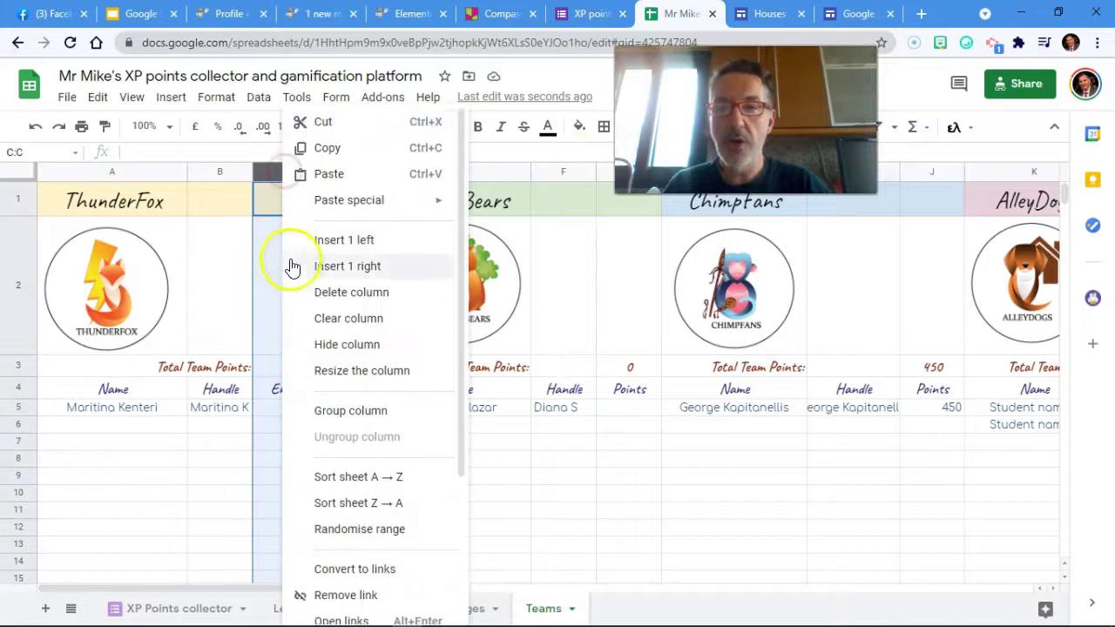
pyautogui.click(307, 348)
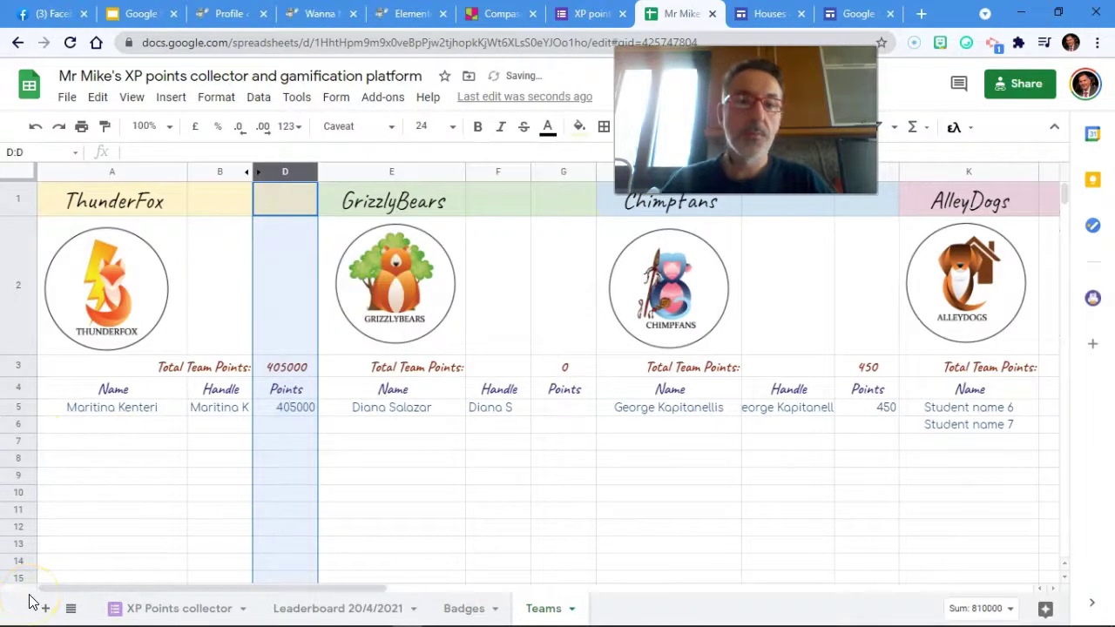